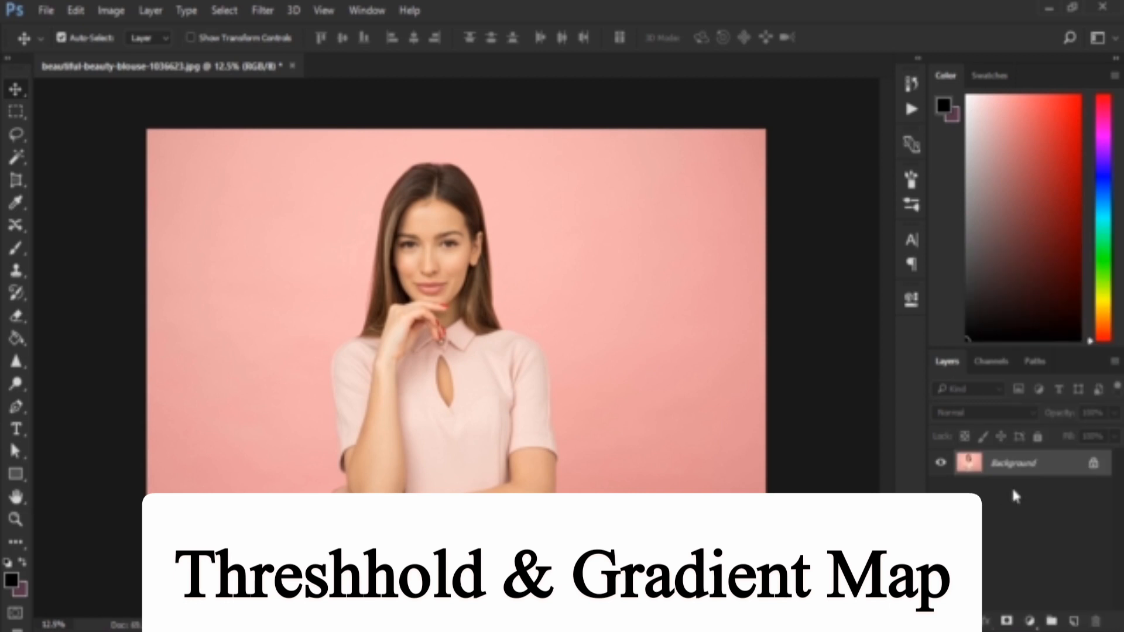
- Add a Threshold adjustment layer above the photo and set its threshold level to 164
click(1030, 622)
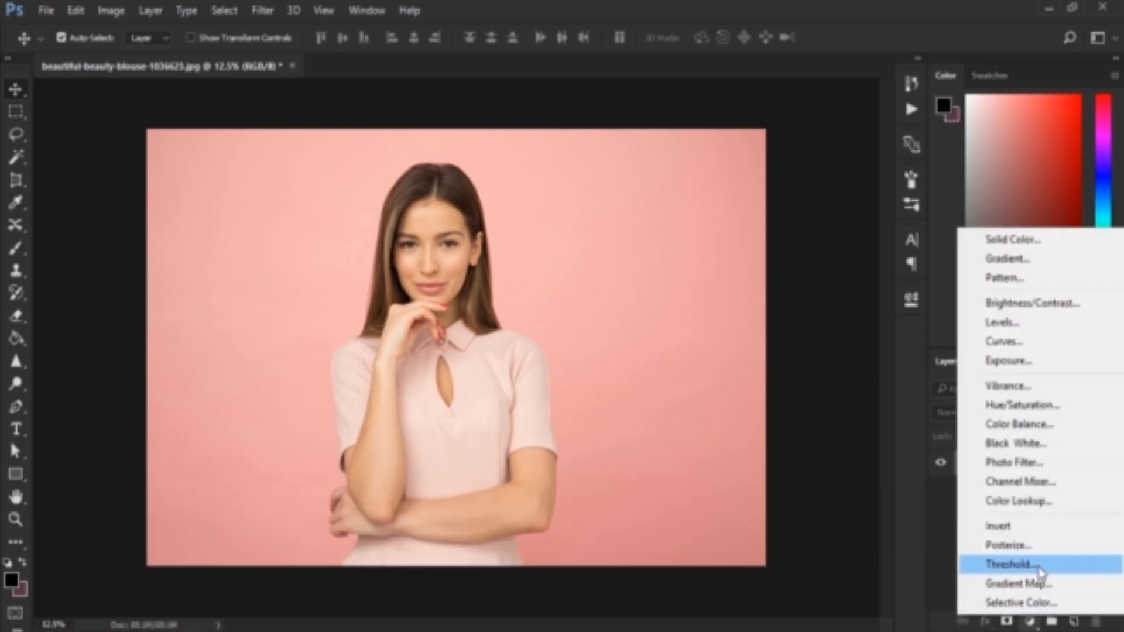
click(1038, 565)
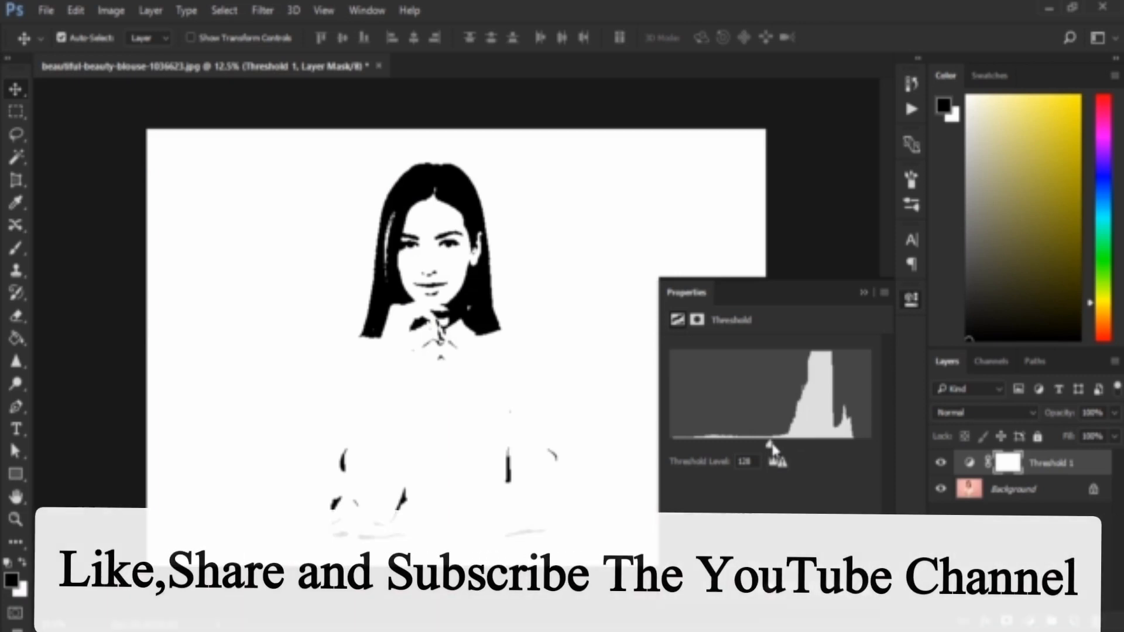
drag(772, 449, 667, 445)
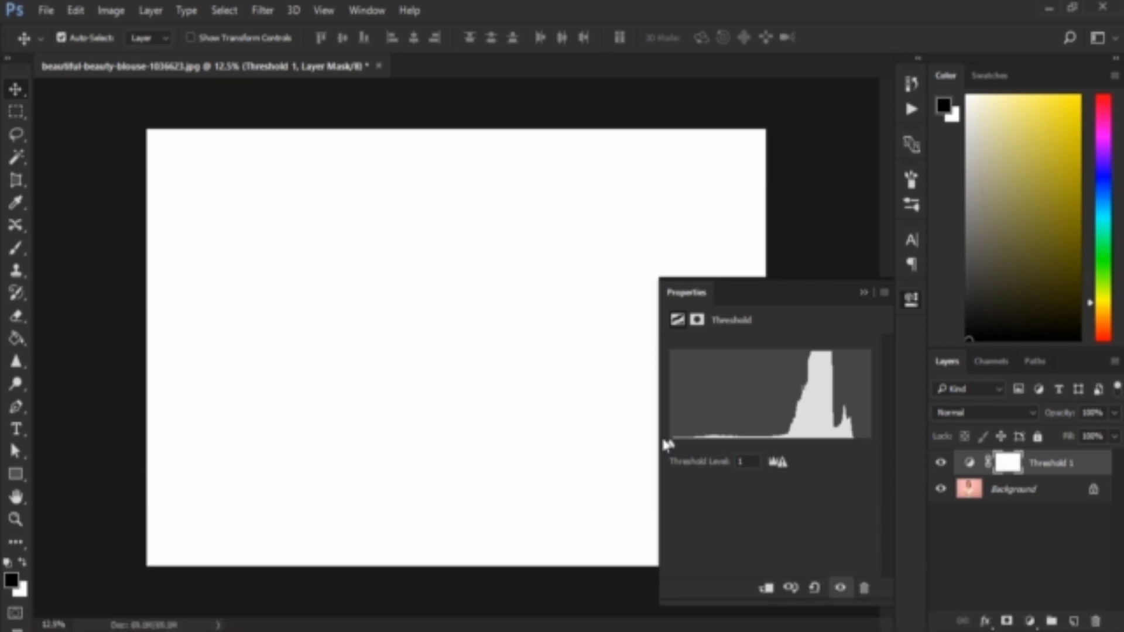
drag(686, 444, 797, 447)
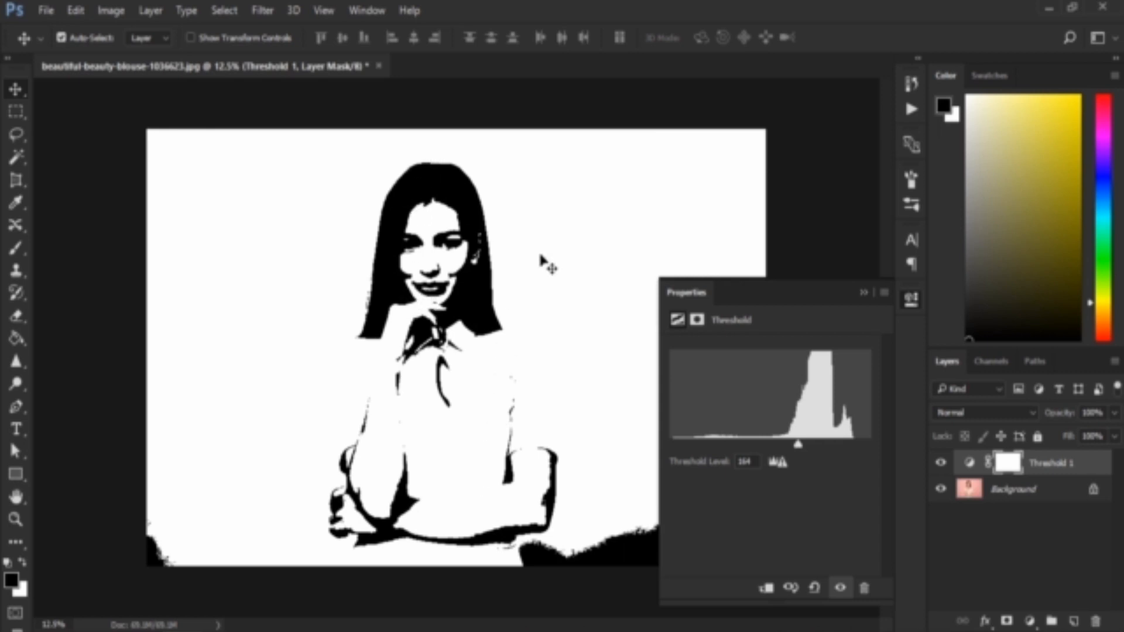
click(866, 293)
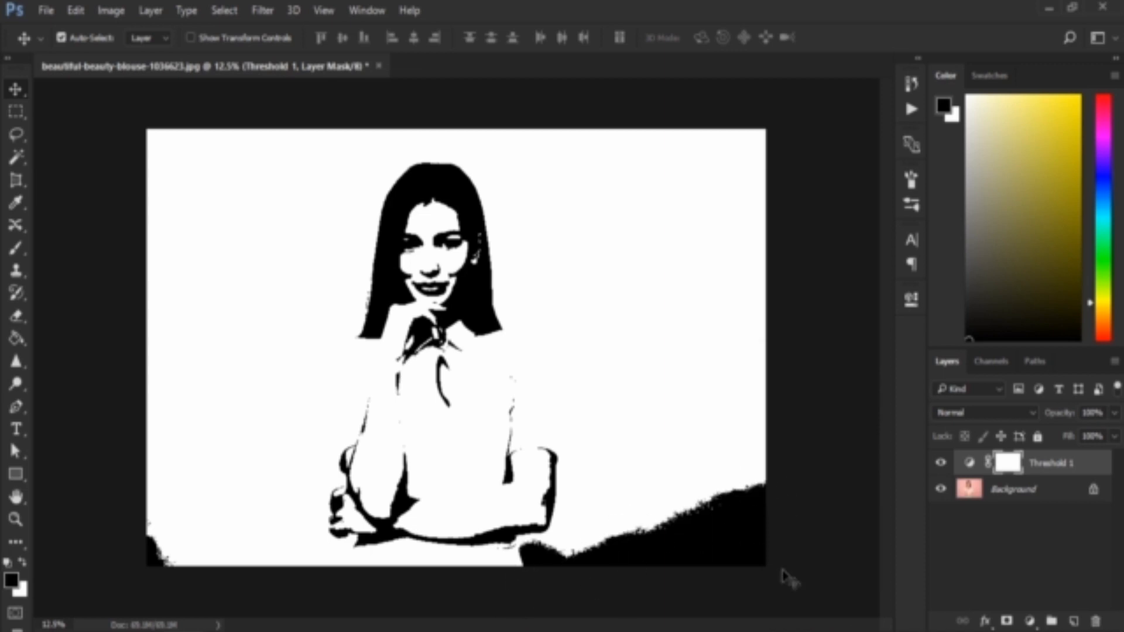
- Lower the Threshold adjustment layer's level to 158
click(969, 462)
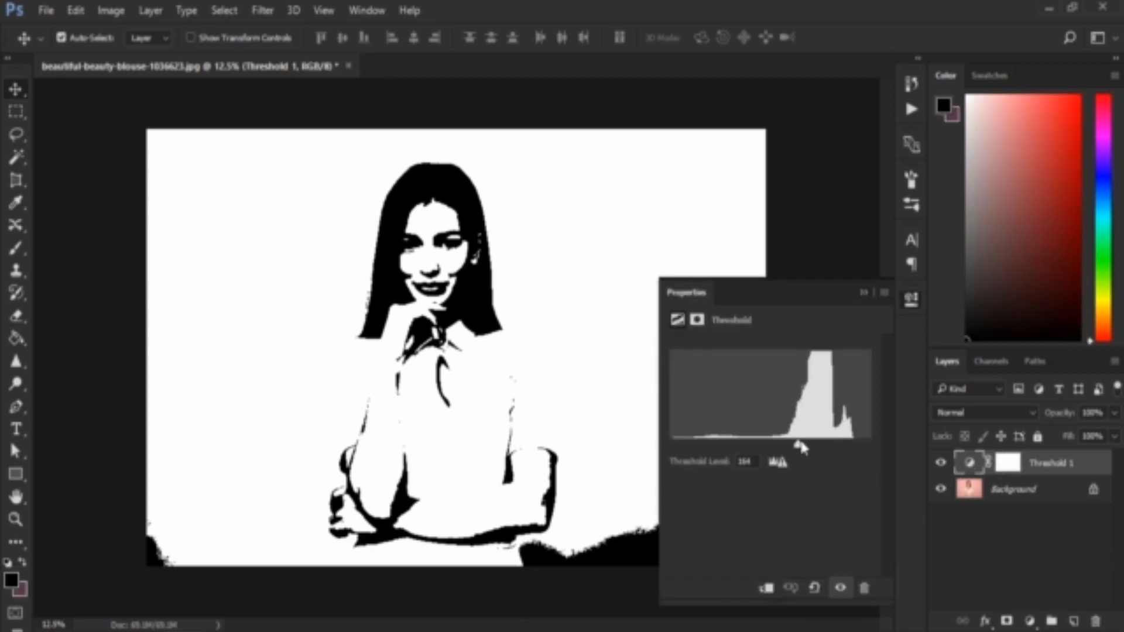
drag(802, 448, 797, 447)
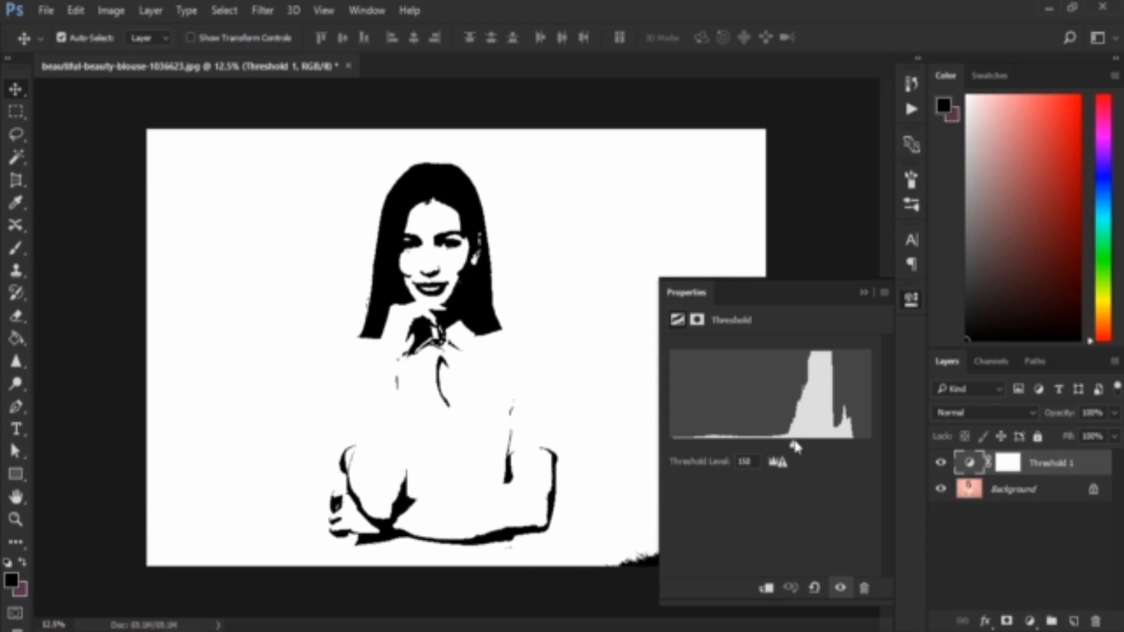
click(864, 294)
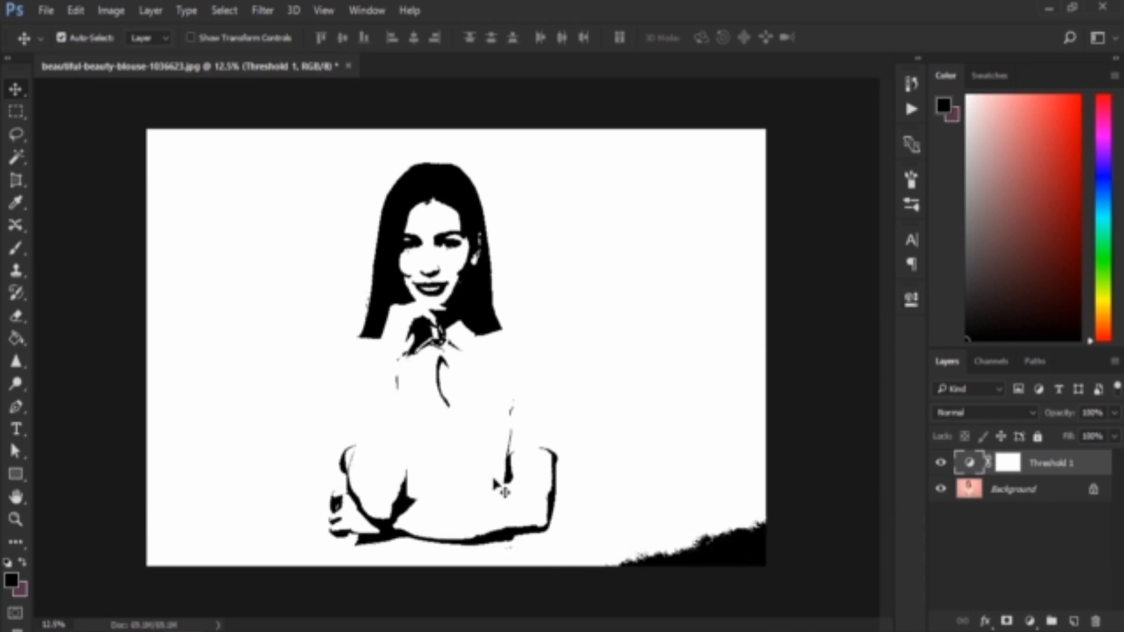
- Activate the Lasso tool for freehand selection
click(17, 136)
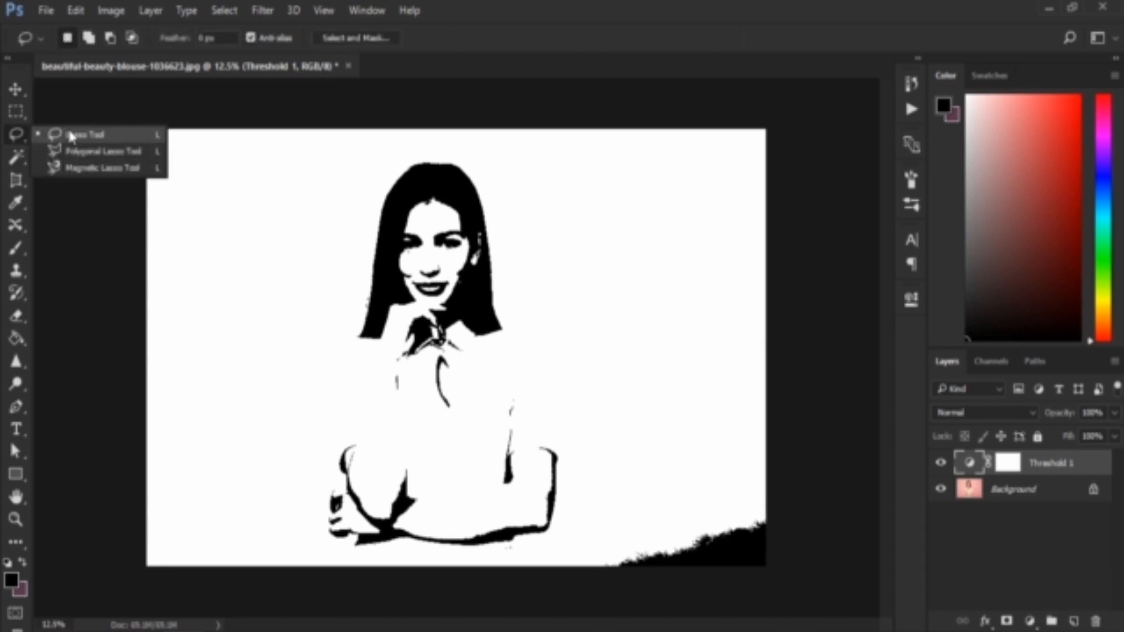
click(82, 135)
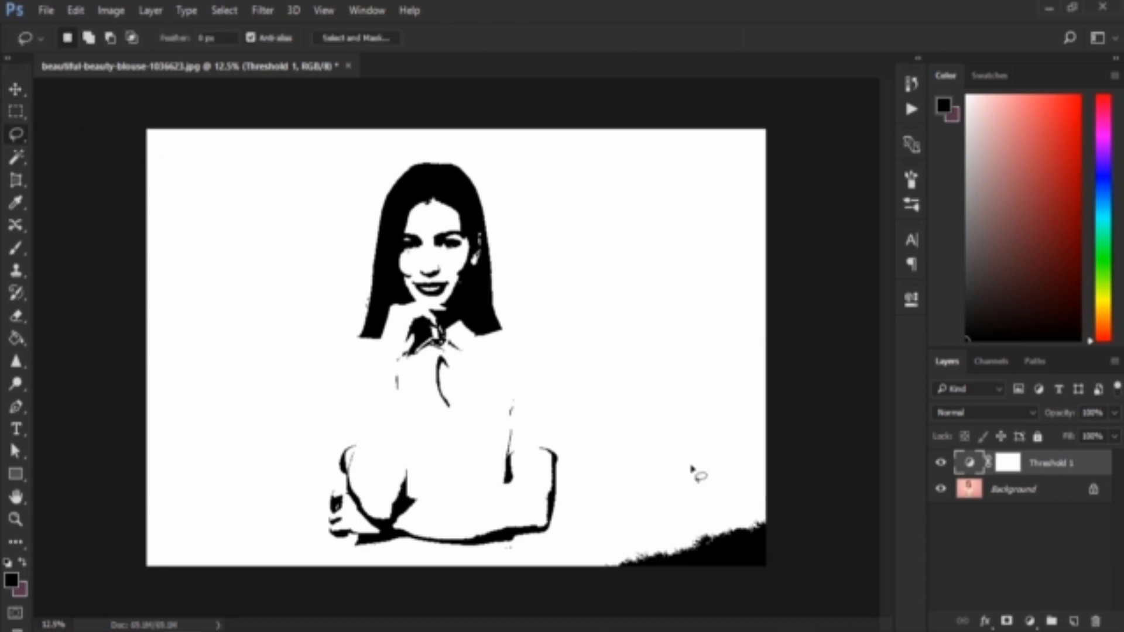
mouse_move(655, 526)
mouse_down()
mouse_move(874, 510)
mouse_move(613, 625)
mouse_move(599, 615)
mouse_move(599, 559)
mouse_up()
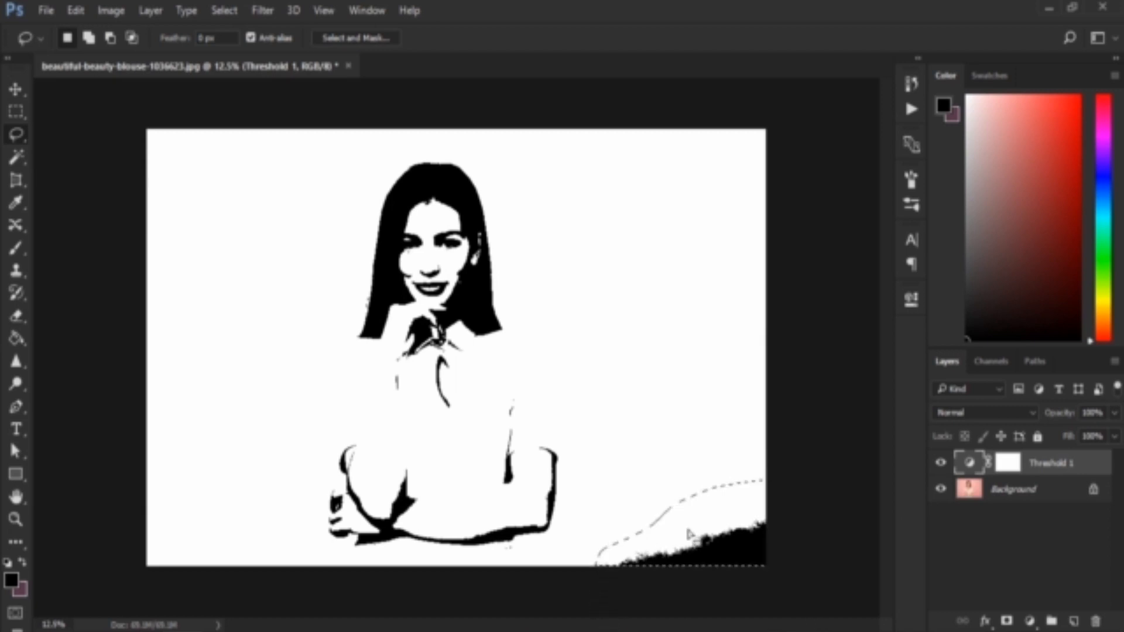
right_click(687, 529)
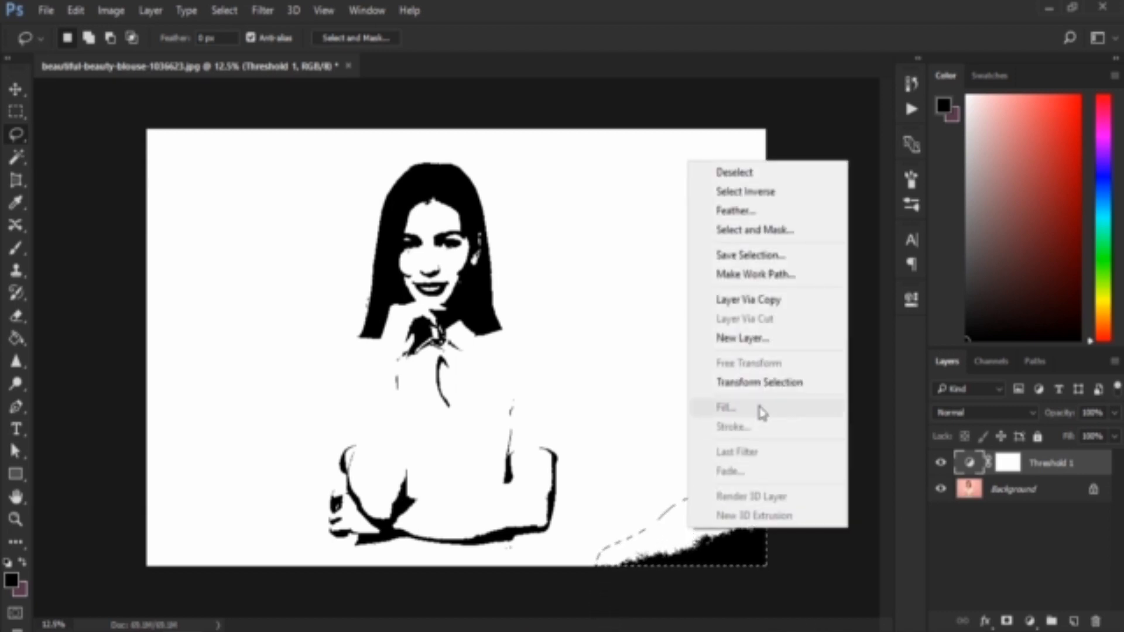
click(680, 540)
click(677, 540)
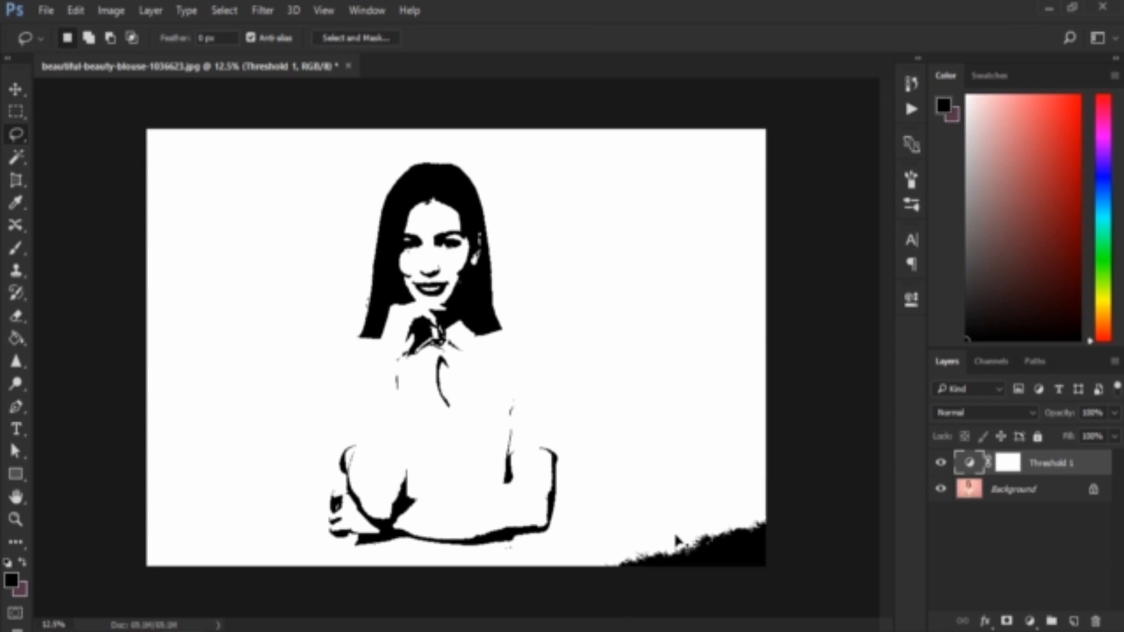
- On a new layer, lasso the black patch in the image's lower-right corner, fill it with white and deselect
click(1073, 622)
mouse_move(595, 563)
mouse_down()
mouse_move(689, 520)
mouse_move(787, 492)
mouse_move(821, 608)
mouse_move(610, 605)
mouse_move(606, 563)
mouse_up()
right_click(663, 550)
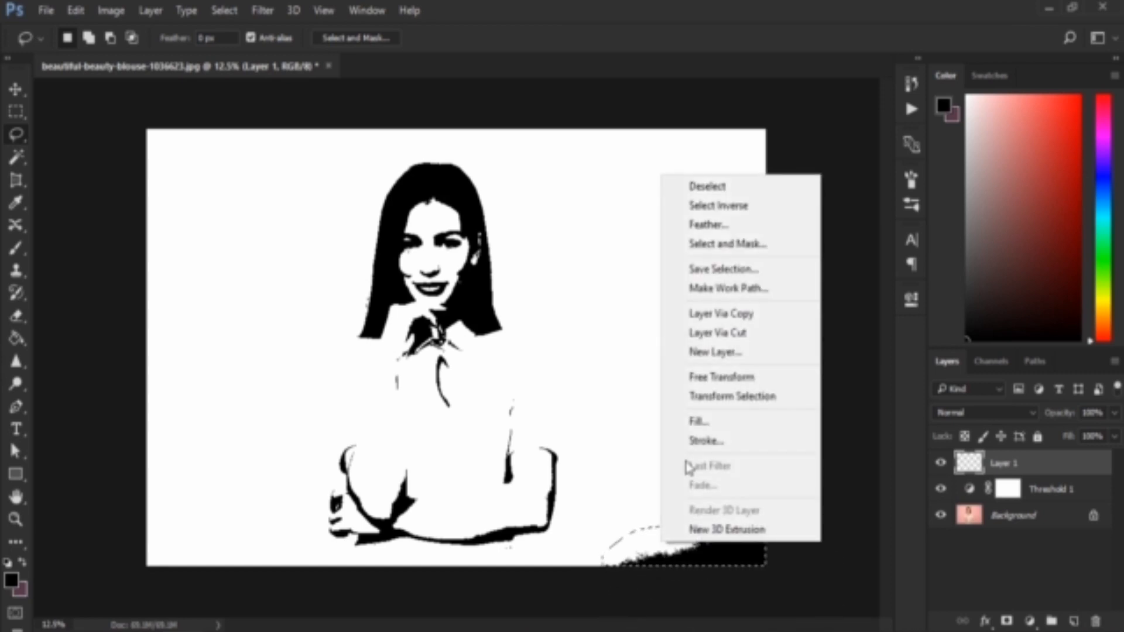
click(703, 421)
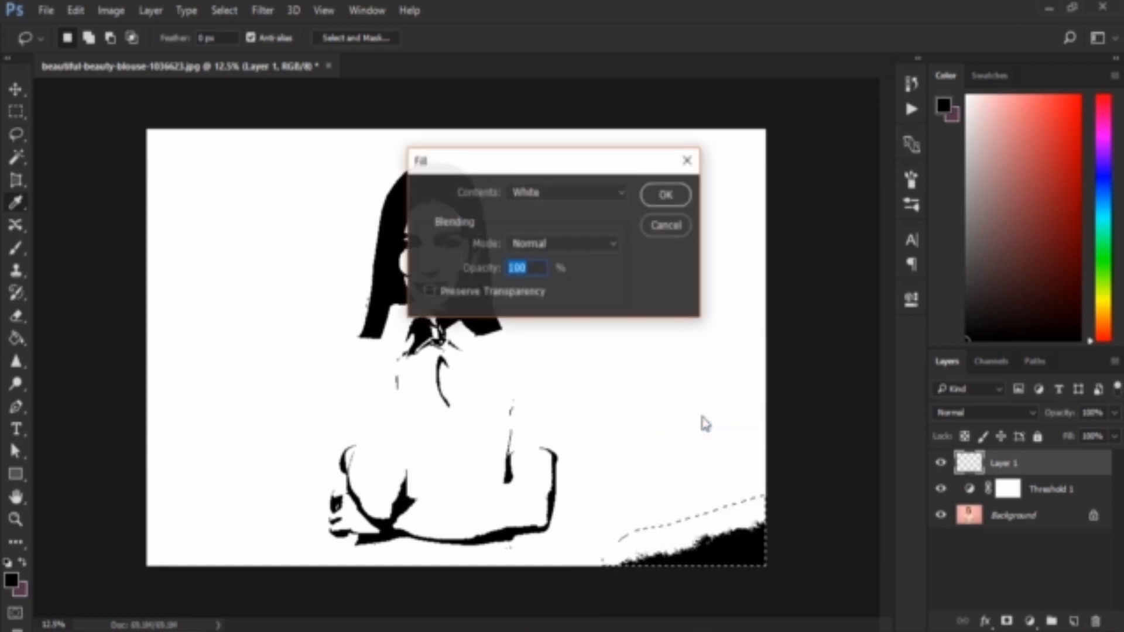
click(556, 192)
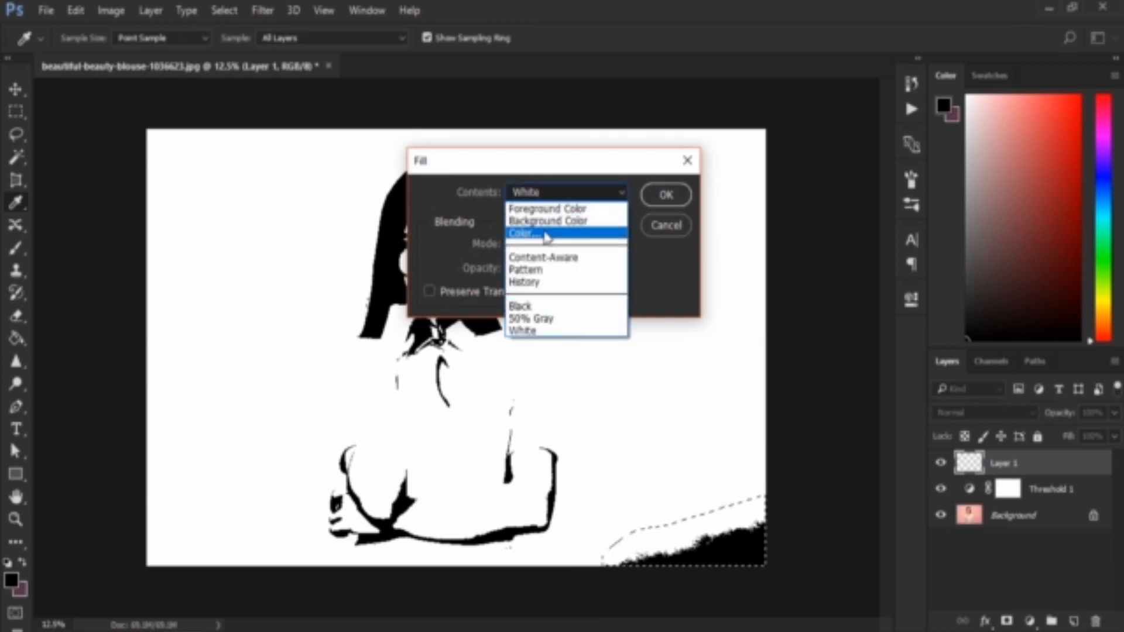
click(542, 332)
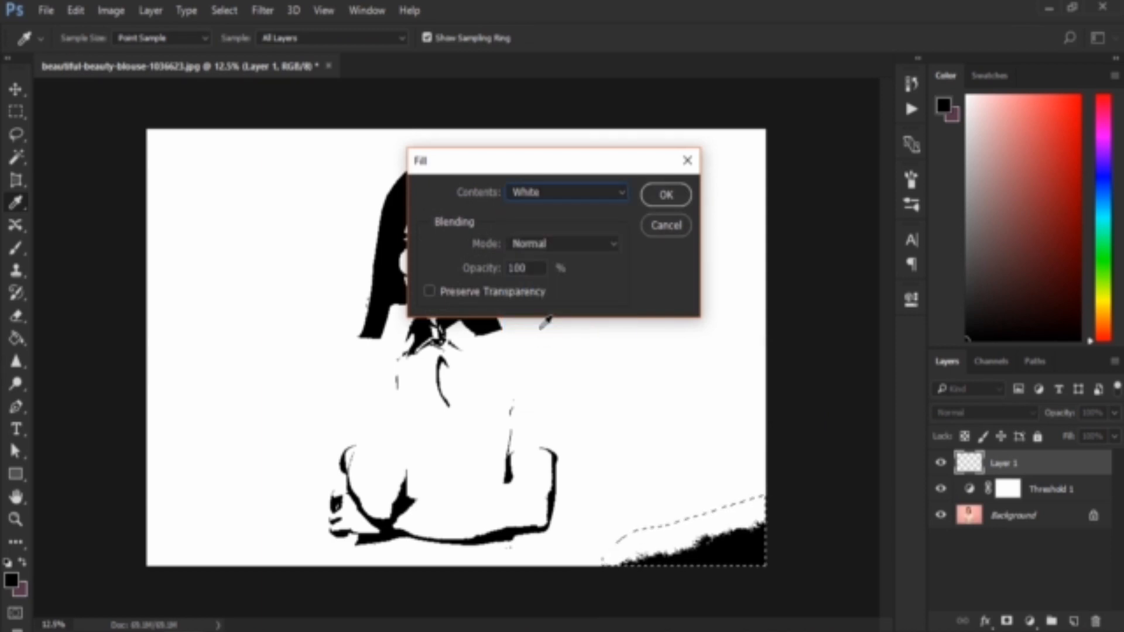
click(665, 195)
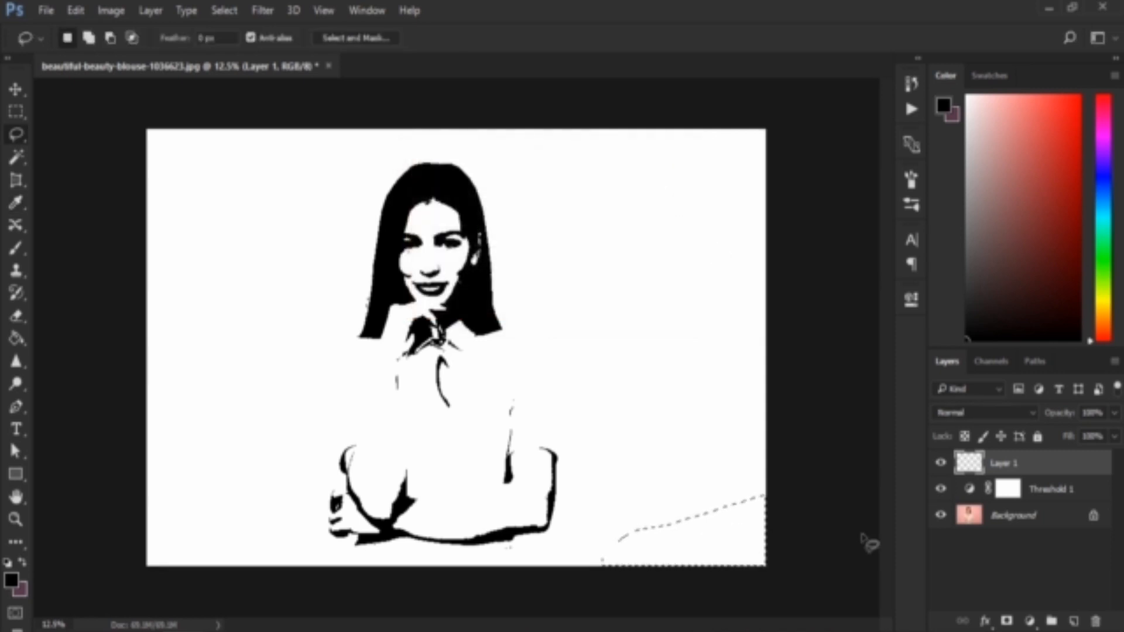
key(ctrl+d)
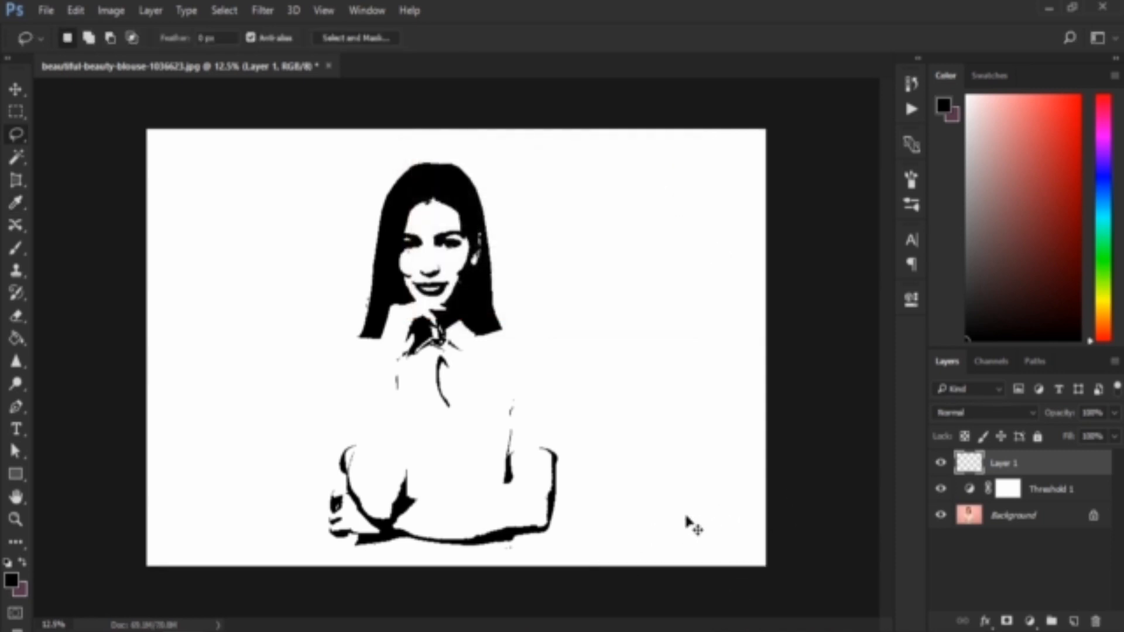
- Merge the white-filled layer, the Threshold layer and the Background into one layer, and switch to the Move tool
shift+click(1035, 499)
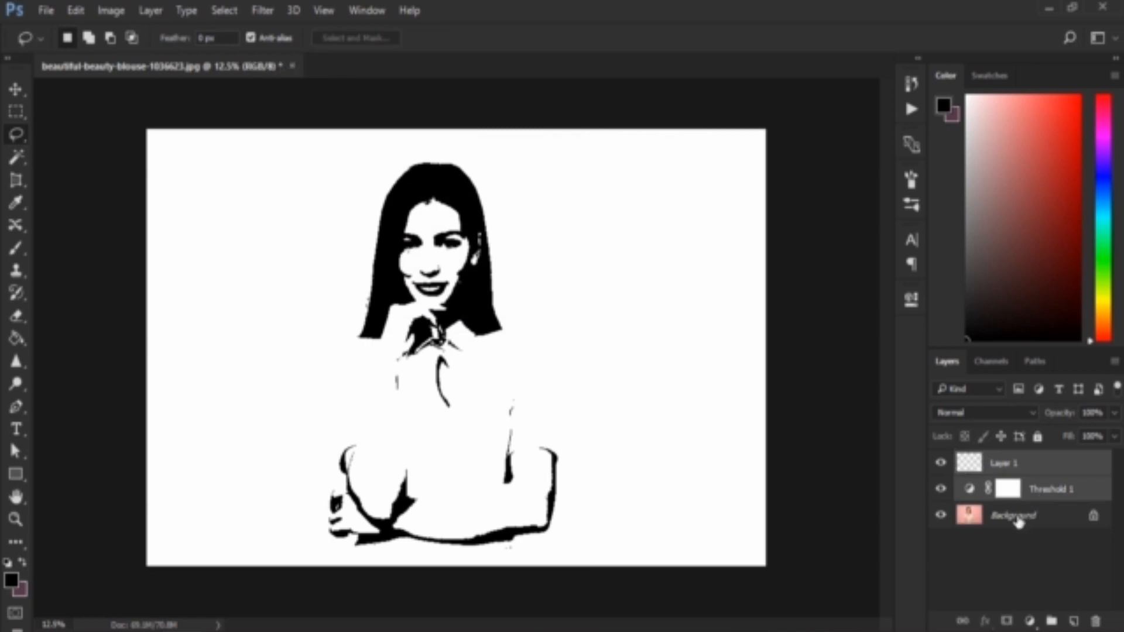
shift+click(1018, 521)
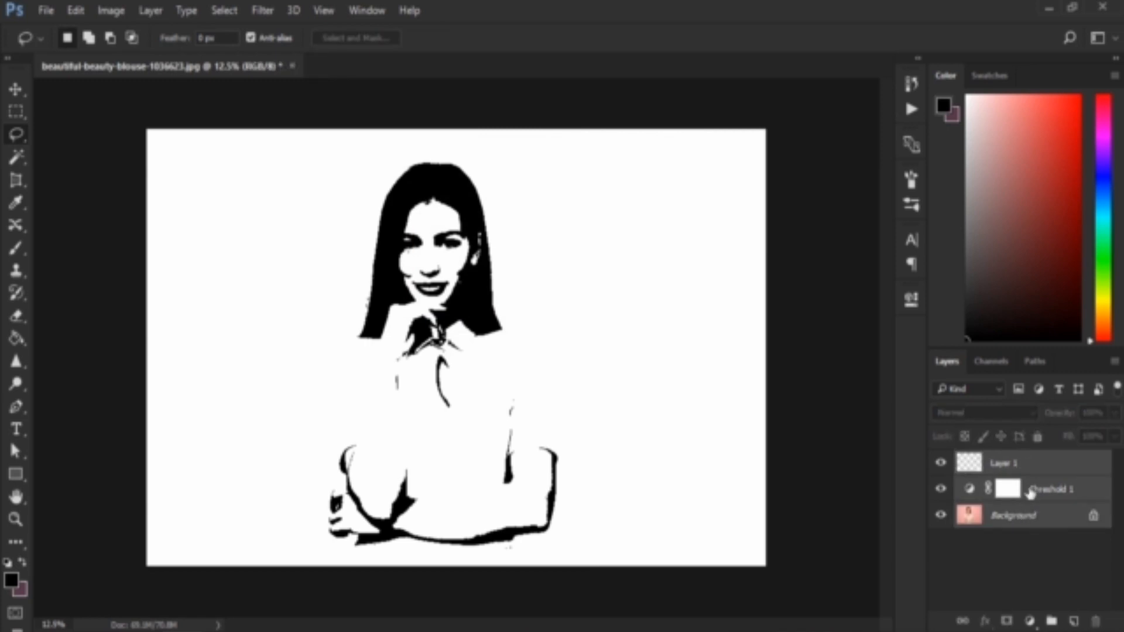
key(ctrl+e)
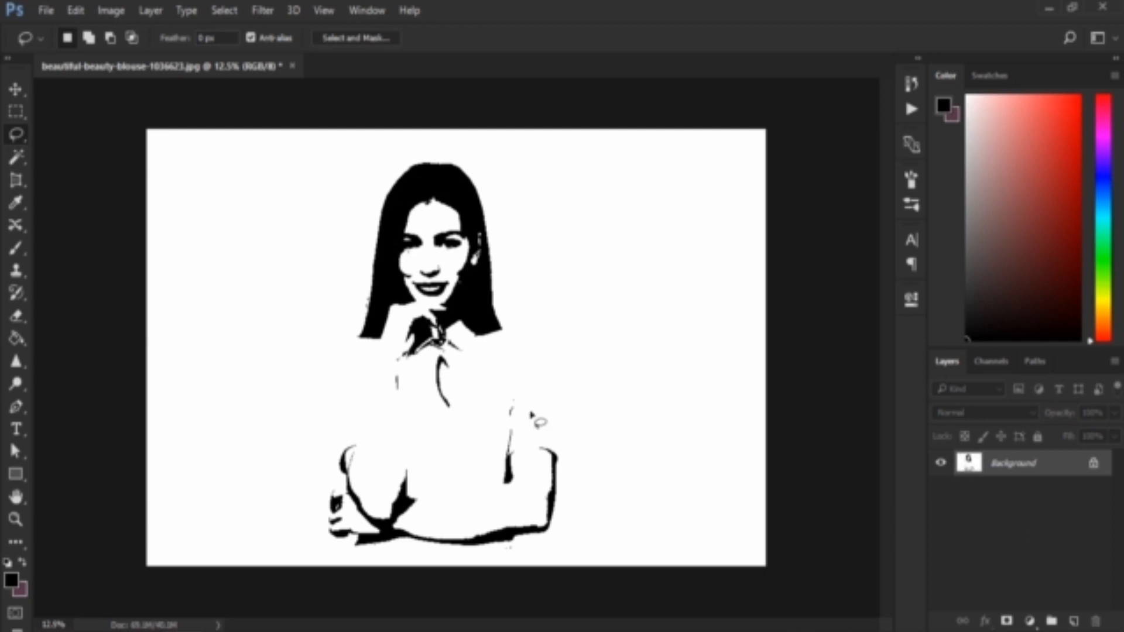
click(11, 92)
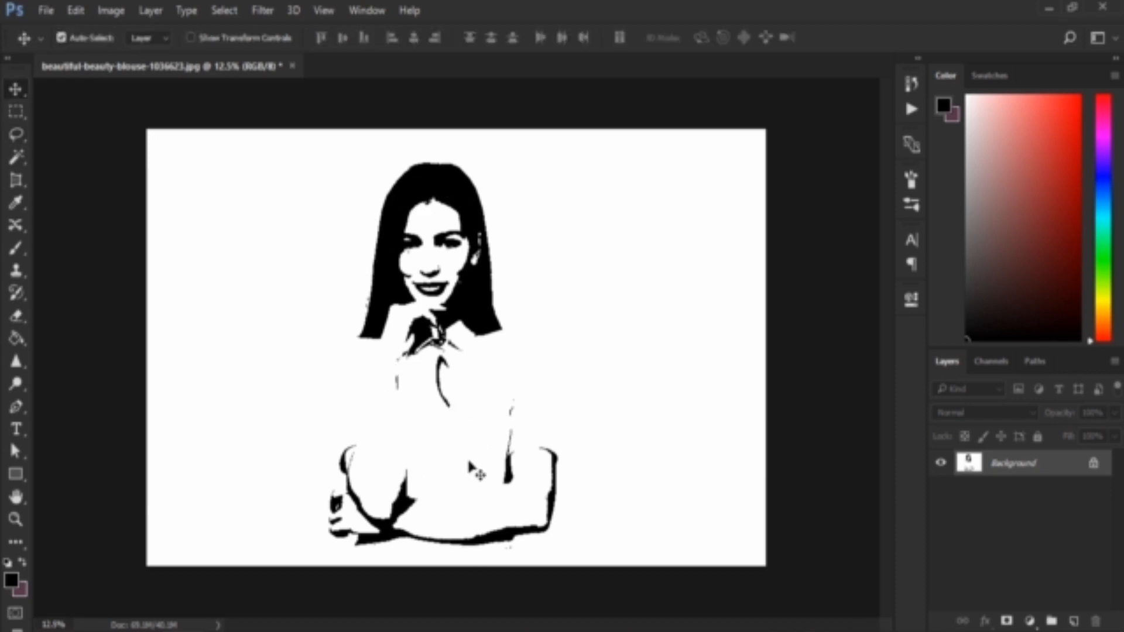
- Add a Gradient Map adjustment layer above the merged Background
click(1032, 623)
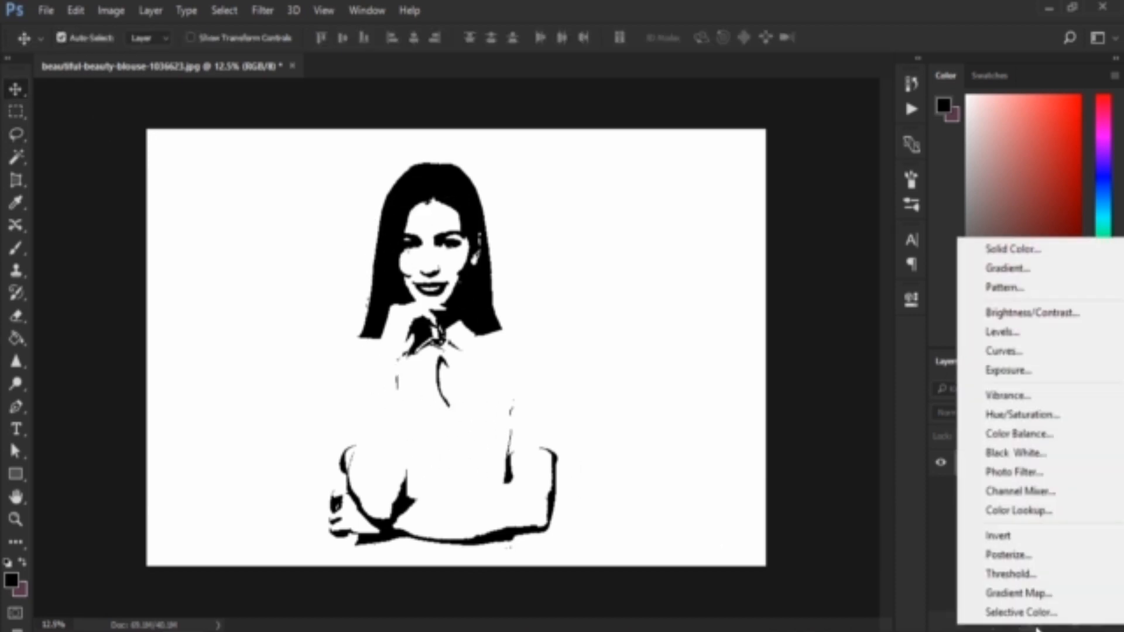
click(1034, 593)
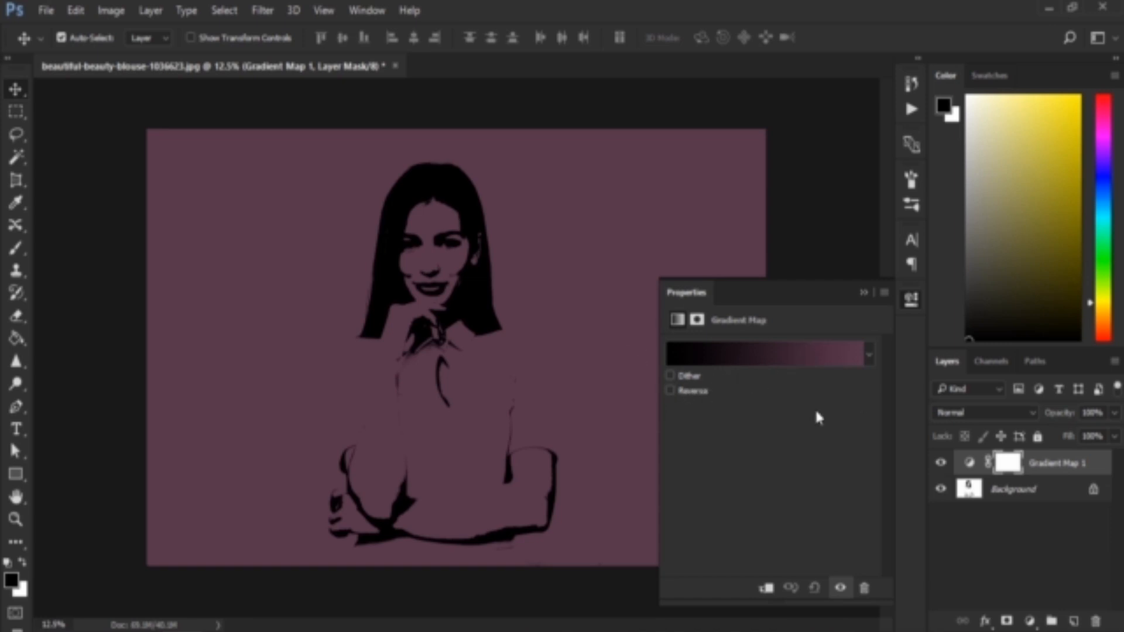
- Set the color stop at the 100% location of the gradient map to bright yellow, fff10a
click(755, 348)
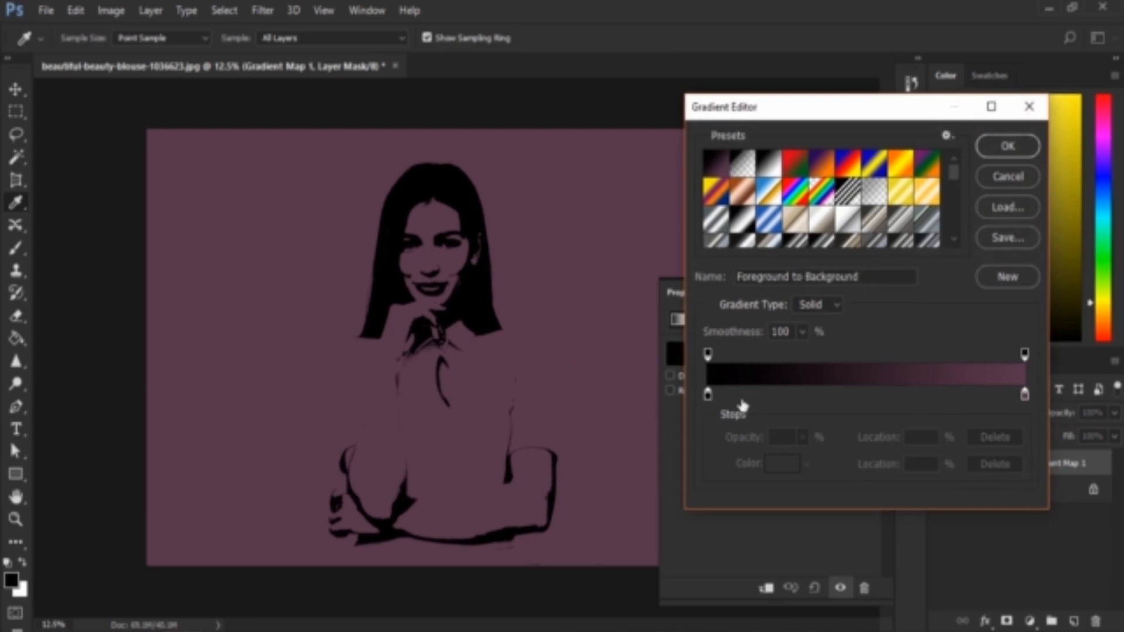
click(707, 396)
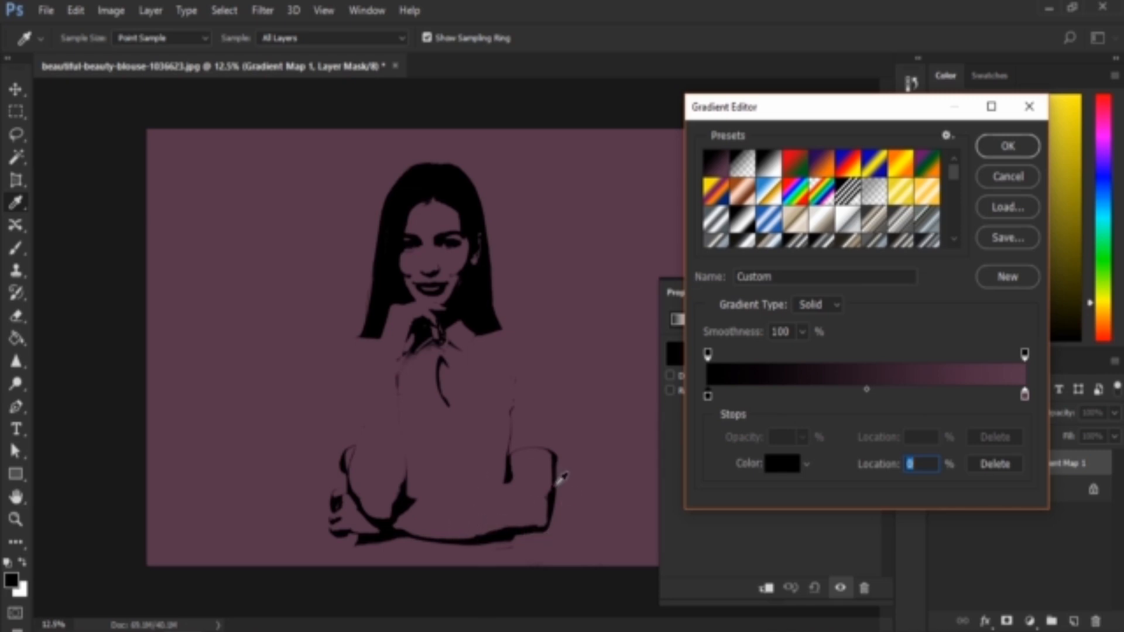
click(1024, 393)
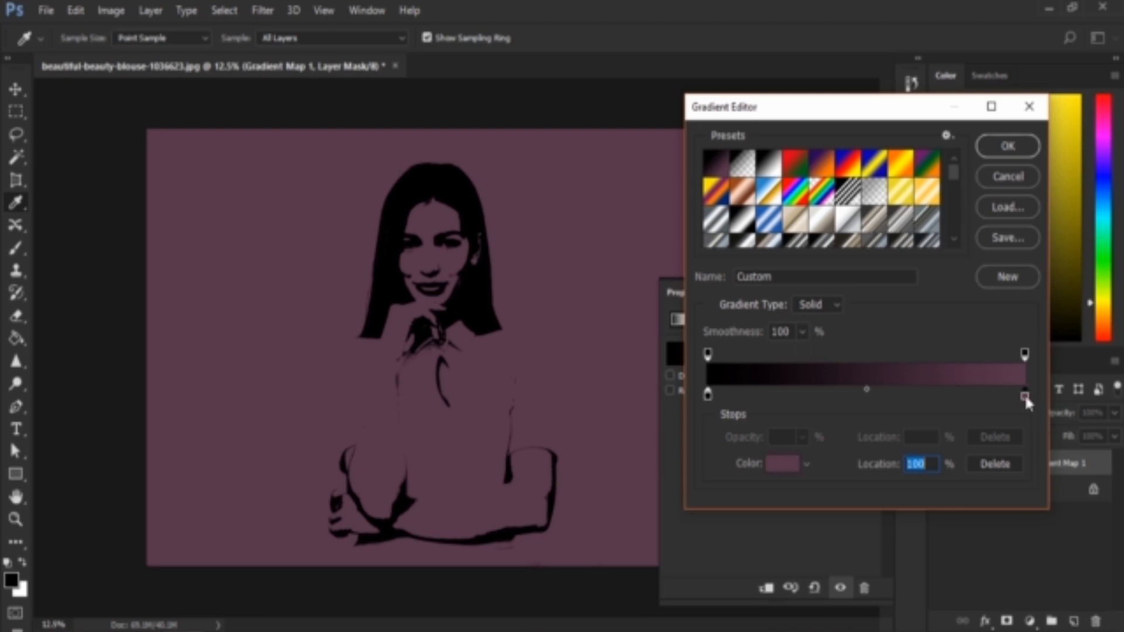
click(775, 466)
click(869, 308)
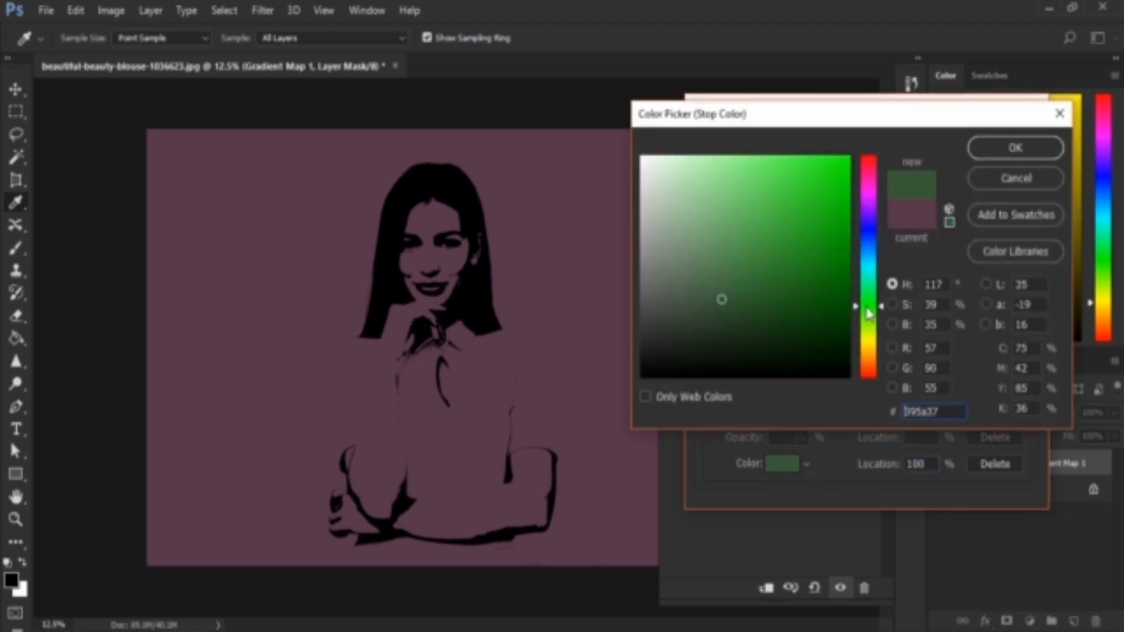
drag(837, 281, 847, 190)
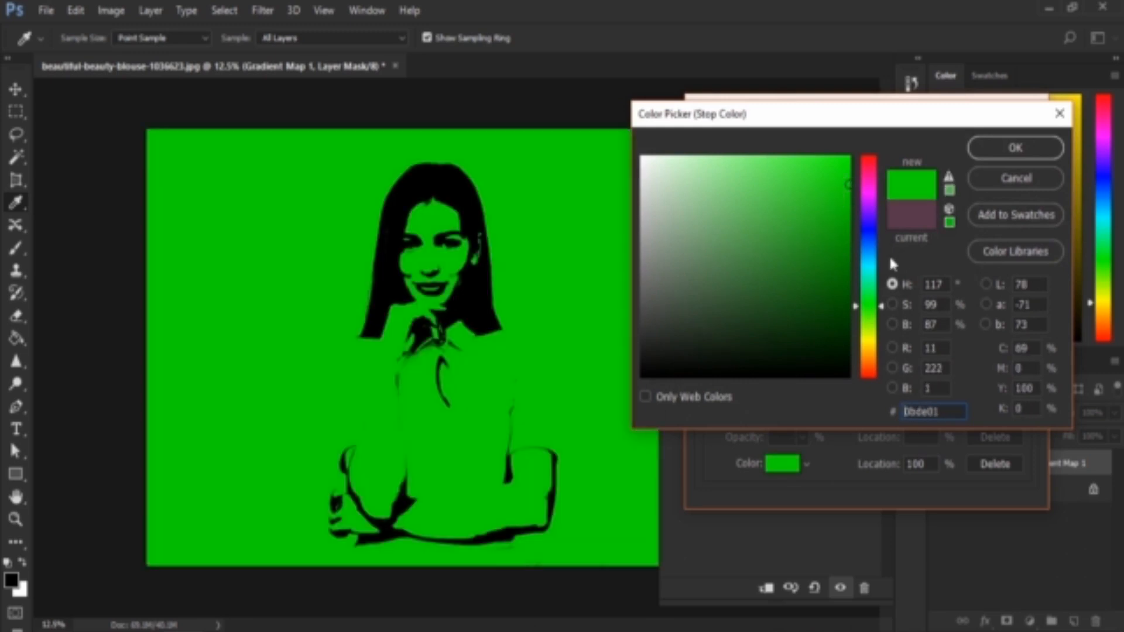
click(877, 347)
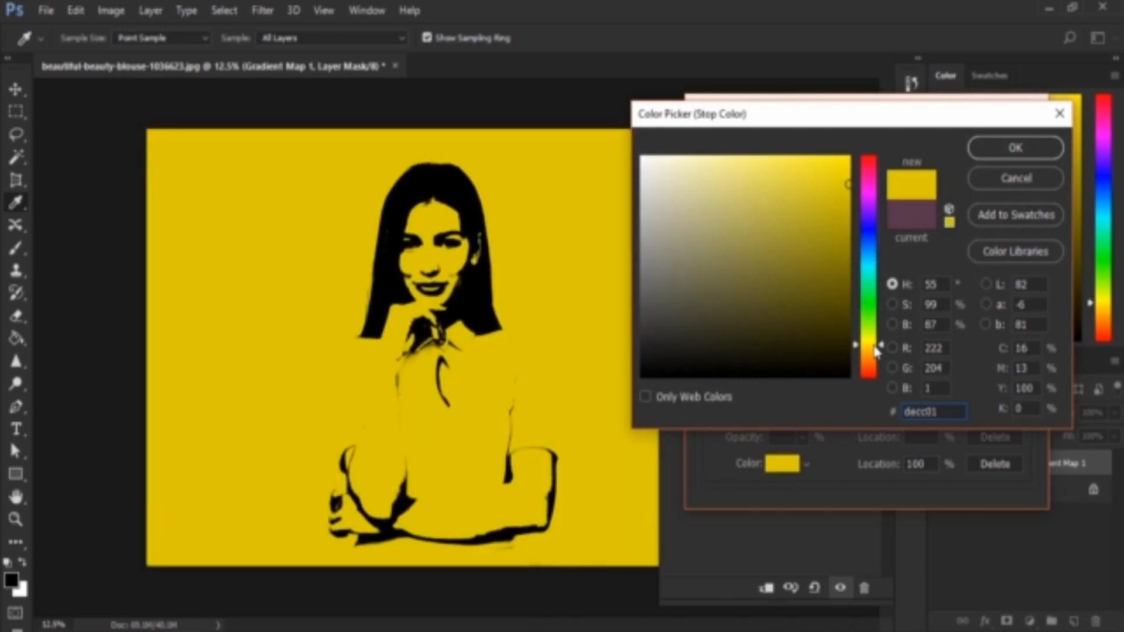
click(871, 371)
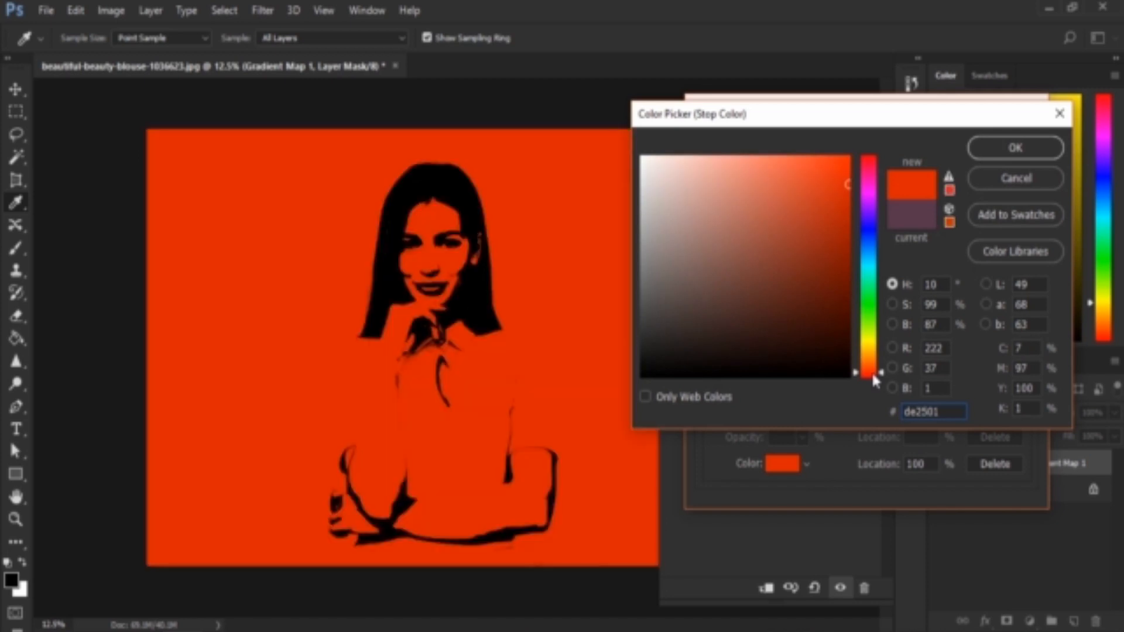
click(872, 348)
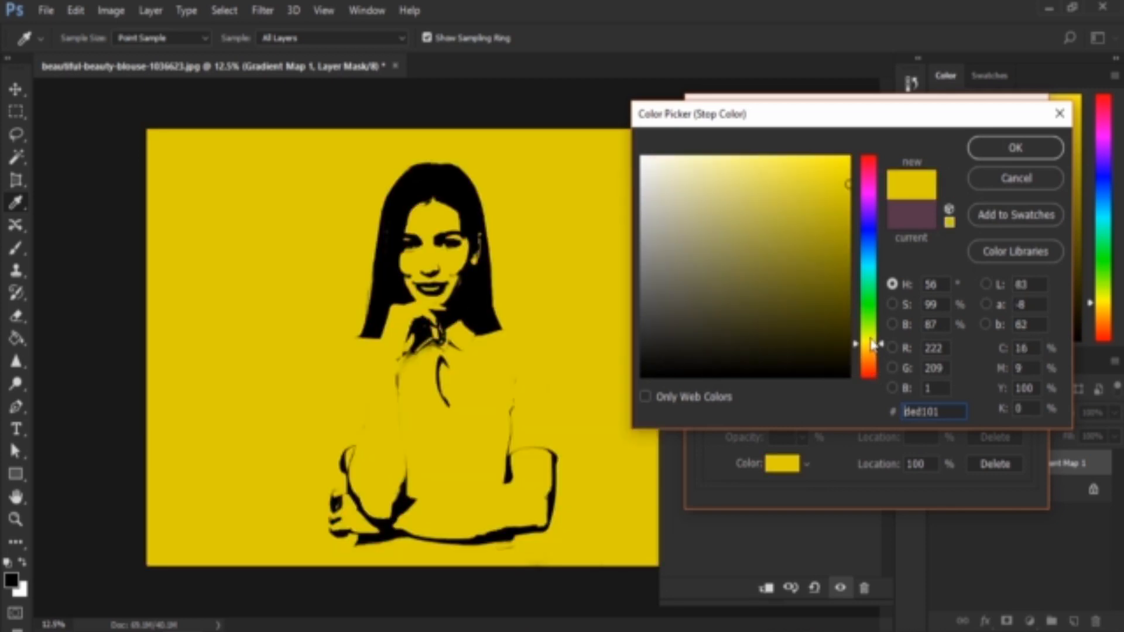
drag(844, 182, 845, 159)
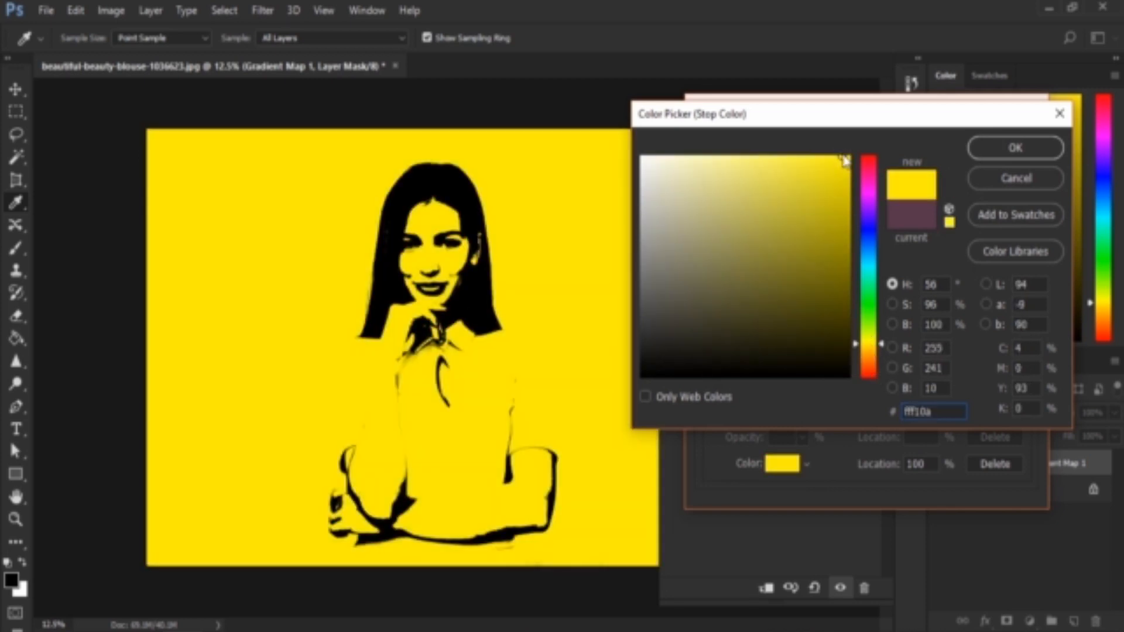
click(987, 156)
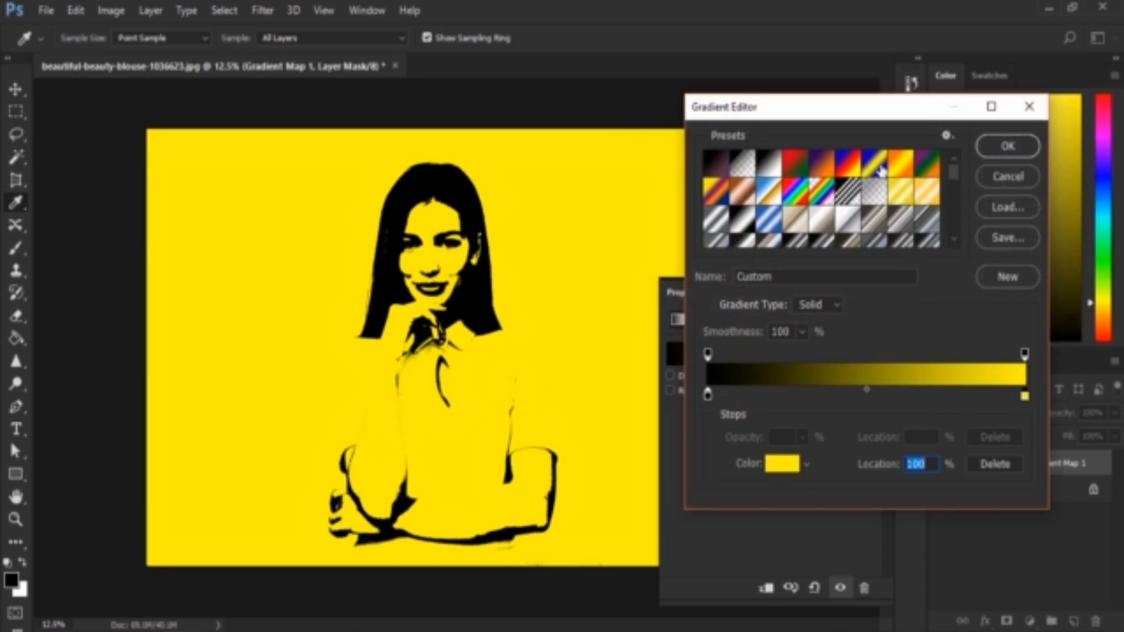
- Try the Brass, Blue, Yellow, Blue, faucet 110 and Spectrum presets on the gradient map
click(901, 193)
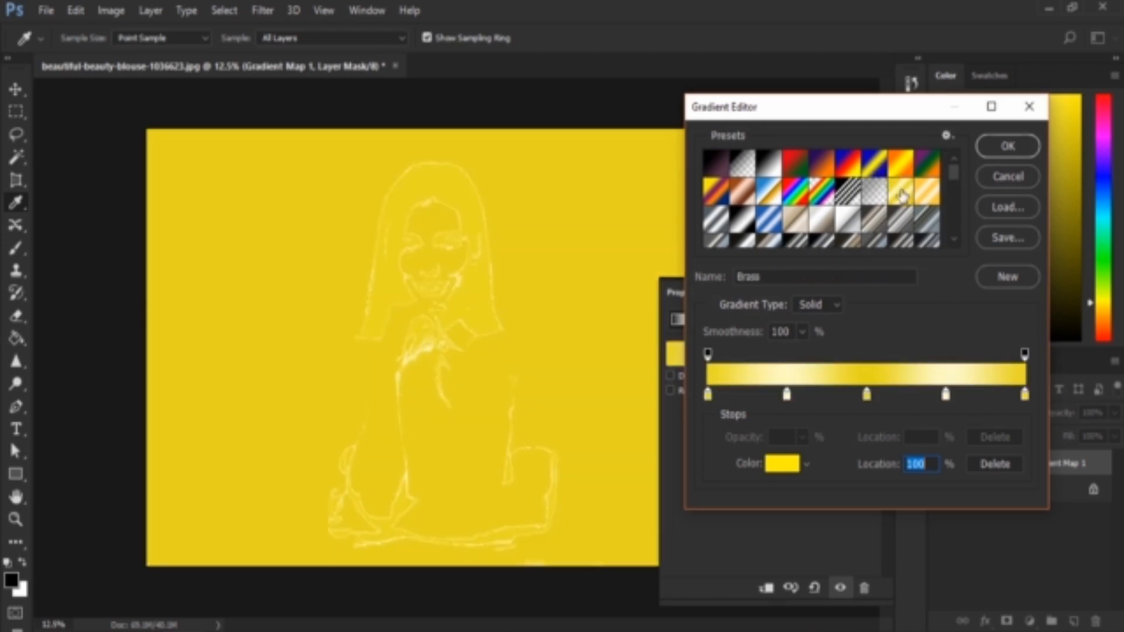
click(896, 171)
click(876, 174)
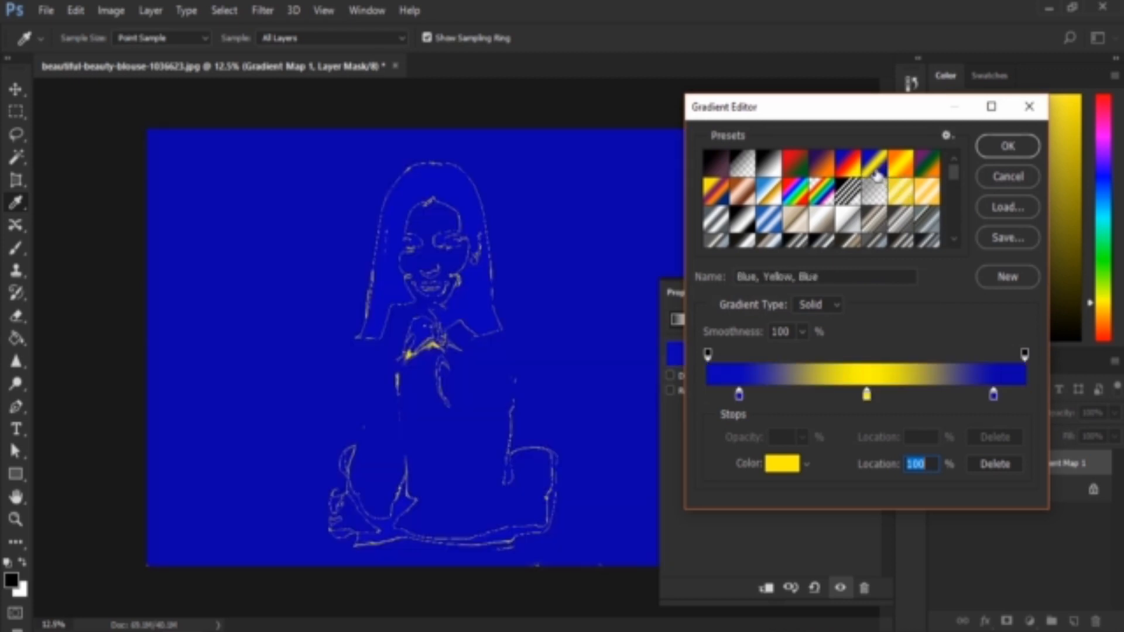
scroll(900, 207, down, 1)
click(902, 206)
scroll(908, 211, up, 1)
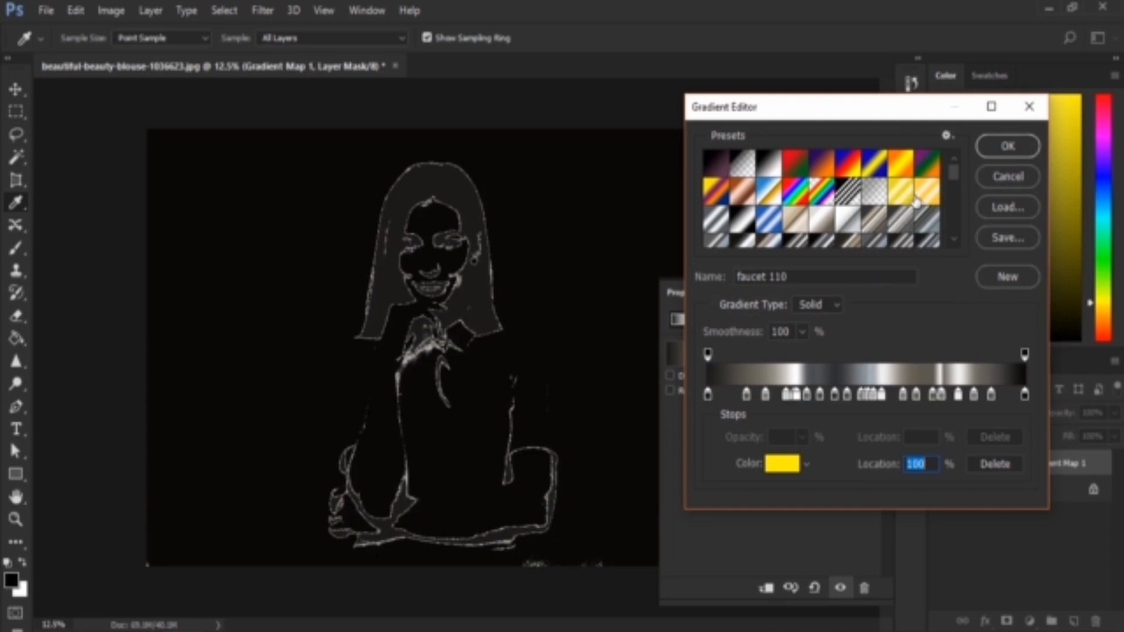
click(796, 200)
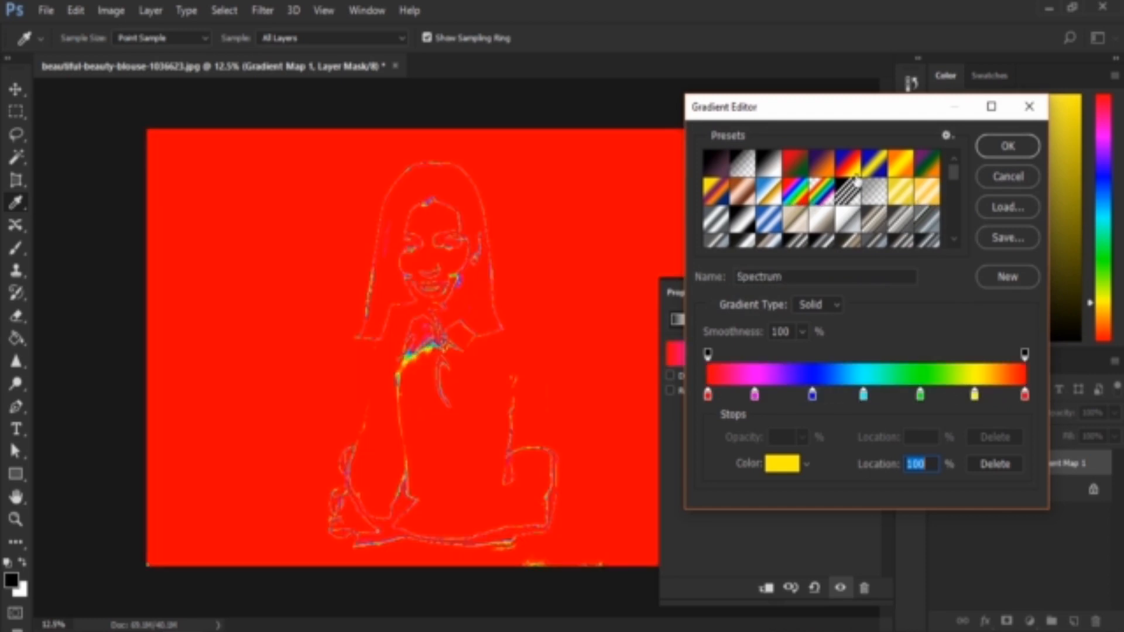
- Apply the Black, White preset to the gradient map and set its 100% color stop to bright yellow, eaff00
click(770, 164)
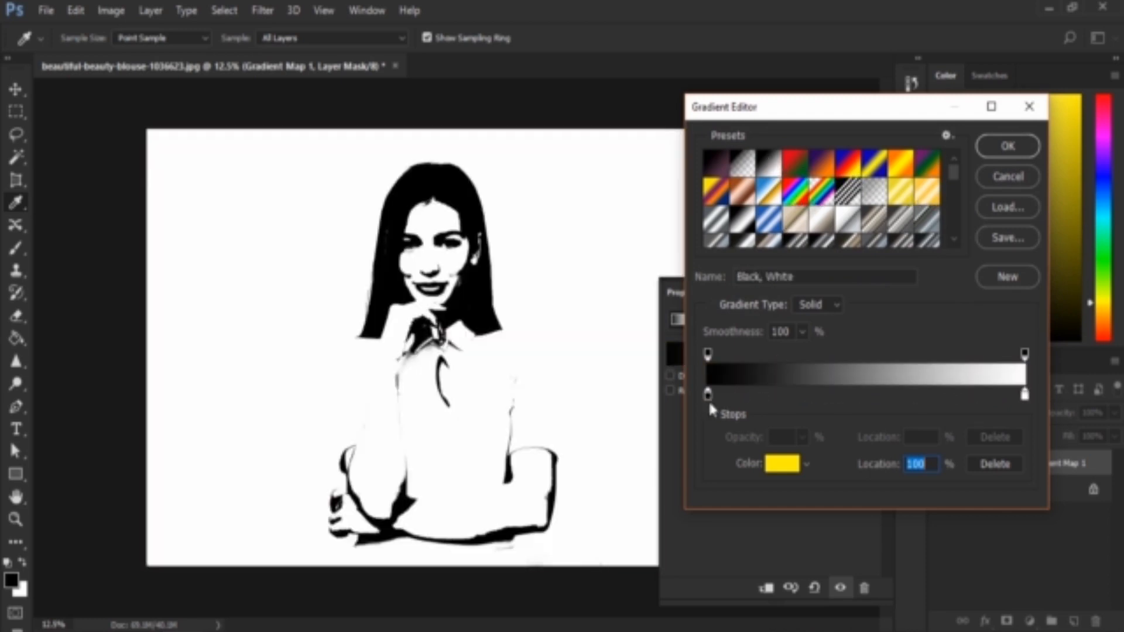
click(1024, 394)
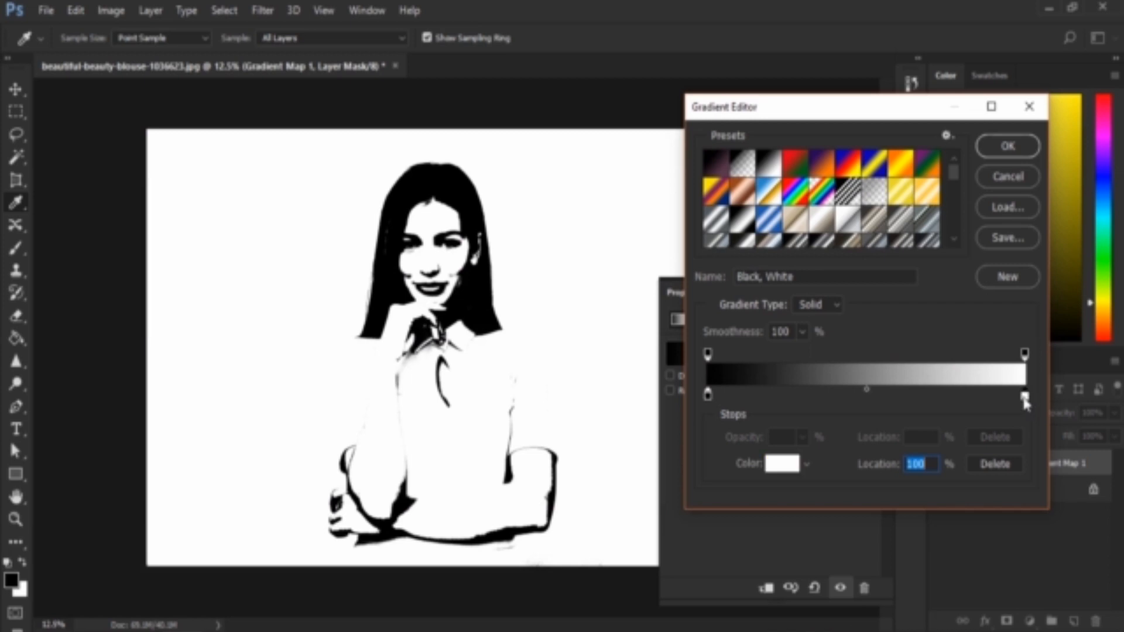
click(783, 464)
click(871, 339)
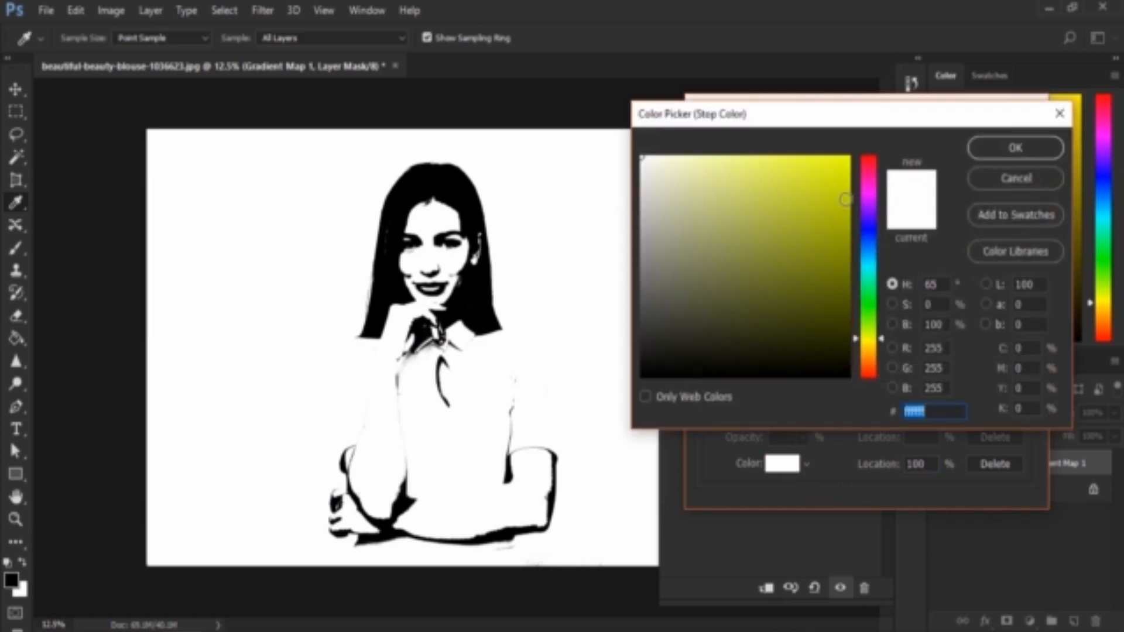
click(849, 157)
click(1015, 151)
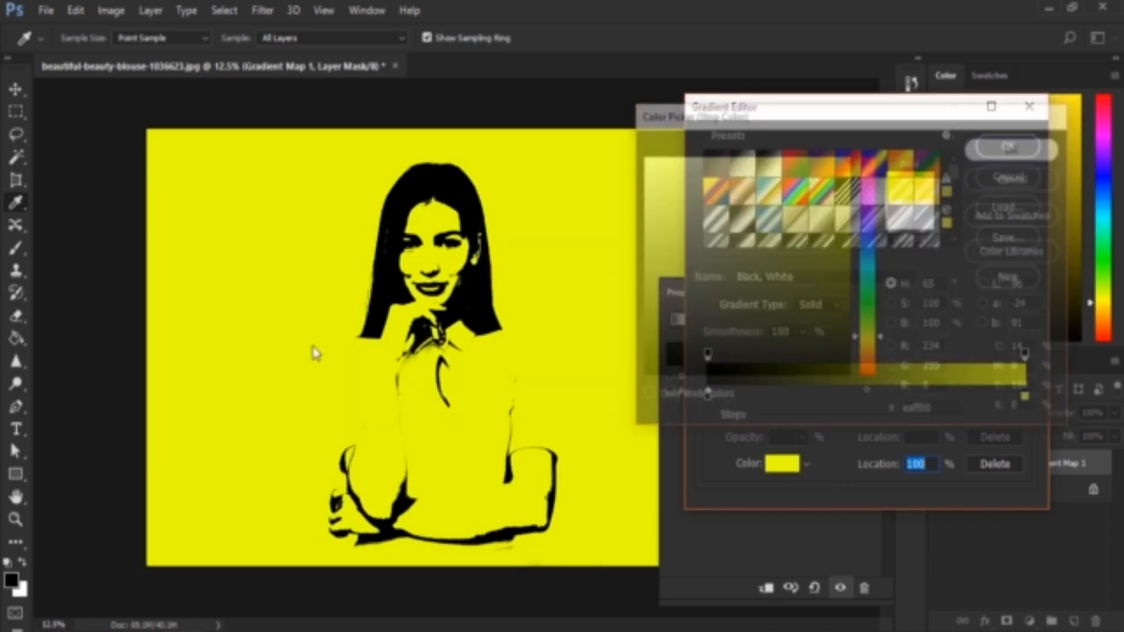
click(1007, 146)
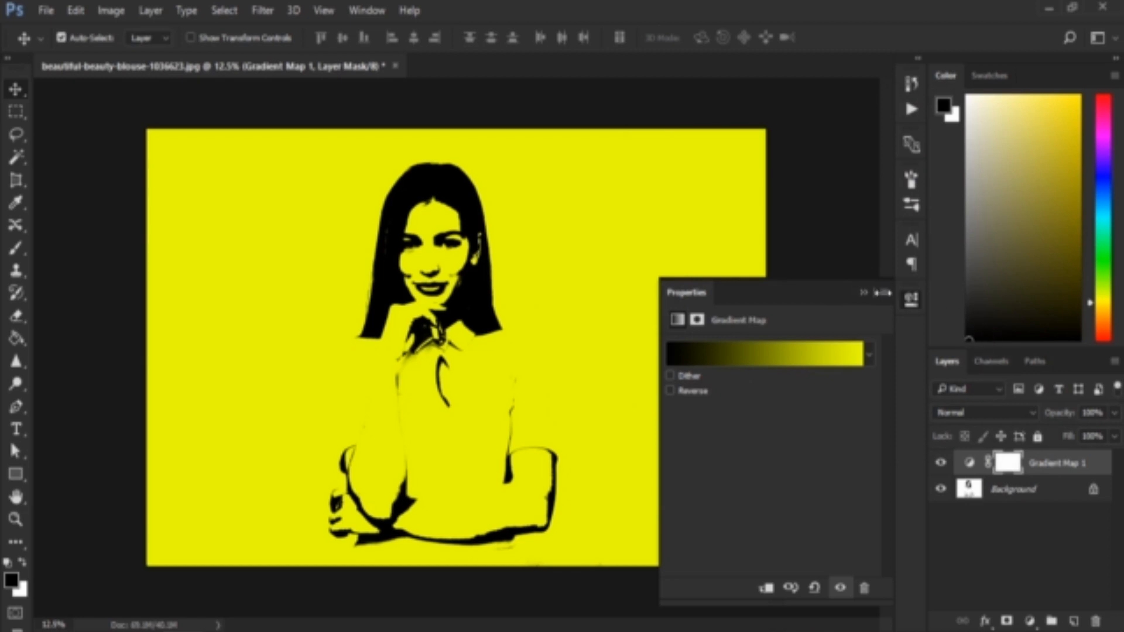
click(863, 293)
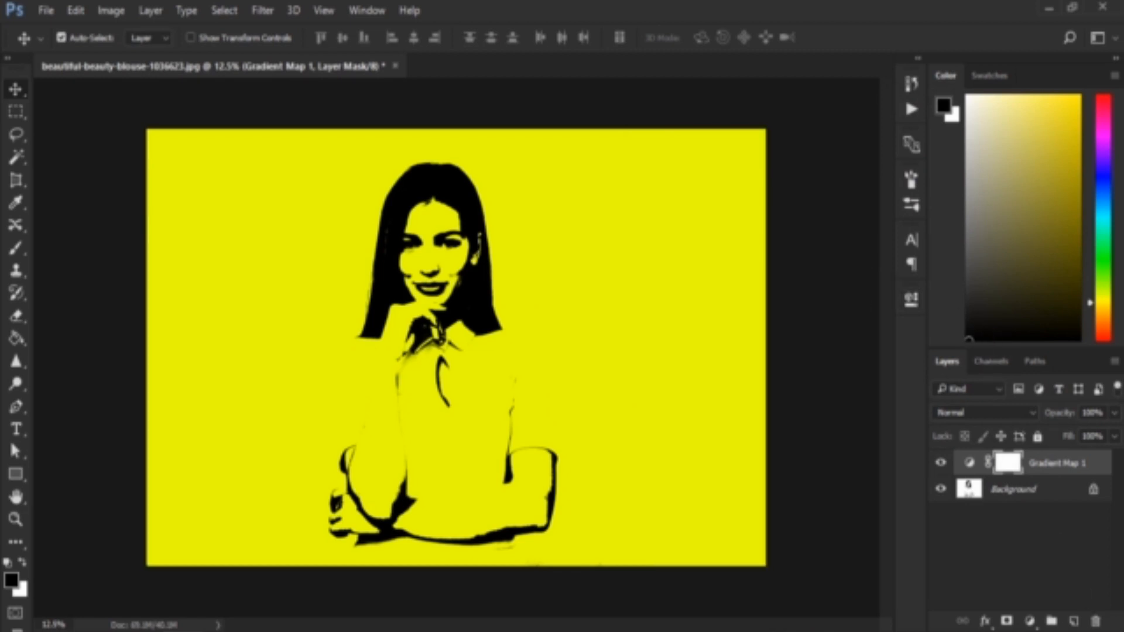
click(1032, 623)
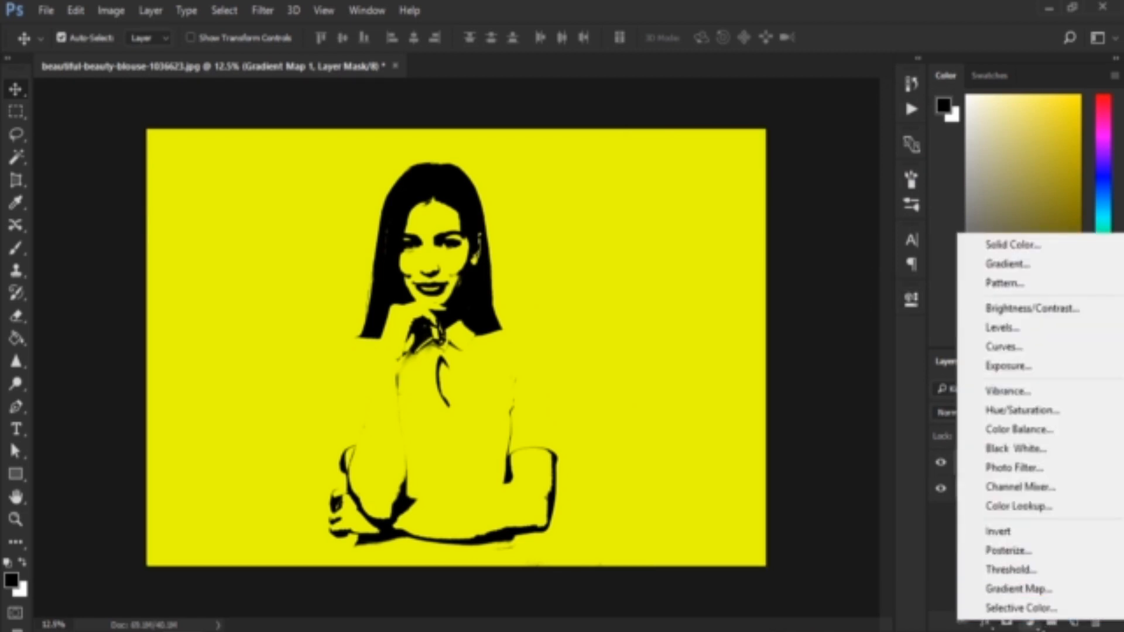
click(1033, 629)
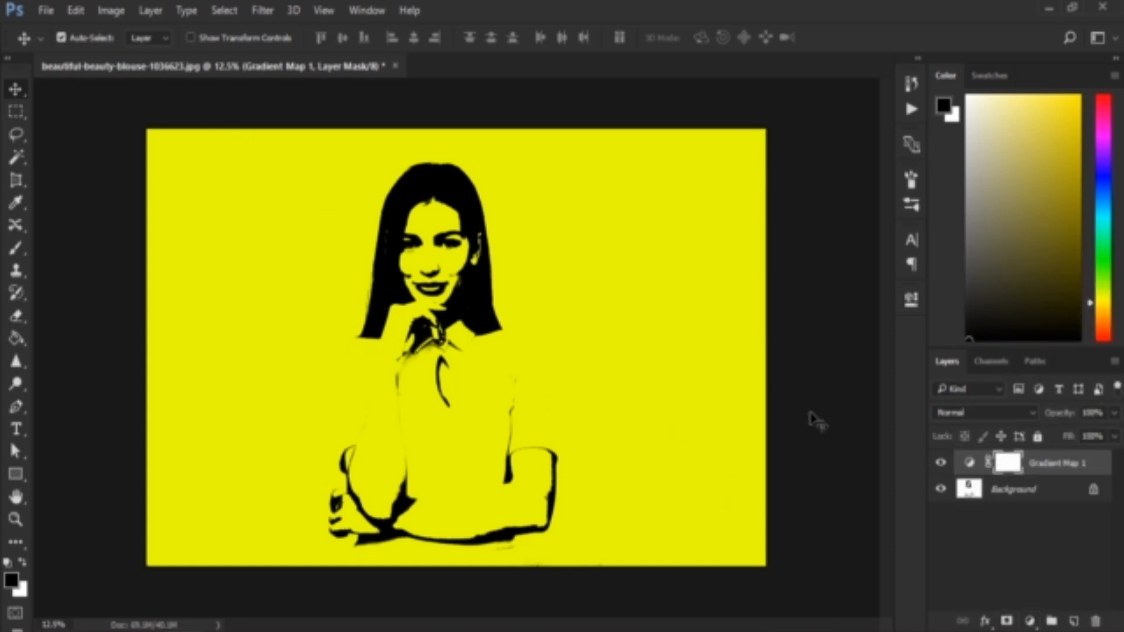
- Merge the Gradient Map layer with the Background and add a new empty layer above it
click(1032, 491)
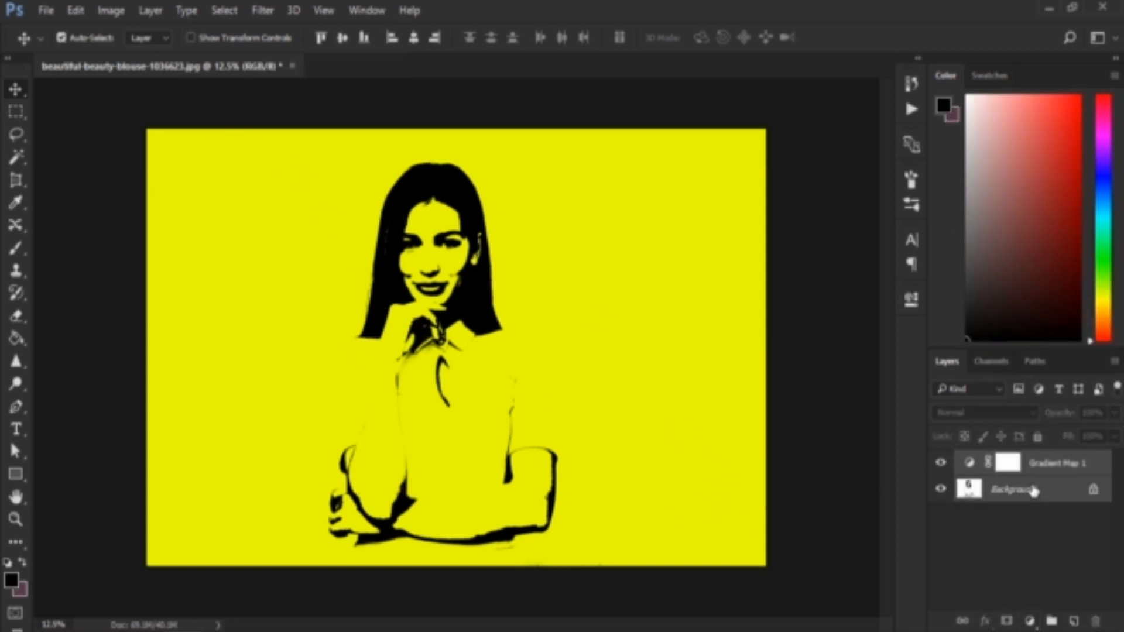
key(ctrl+shift+e)
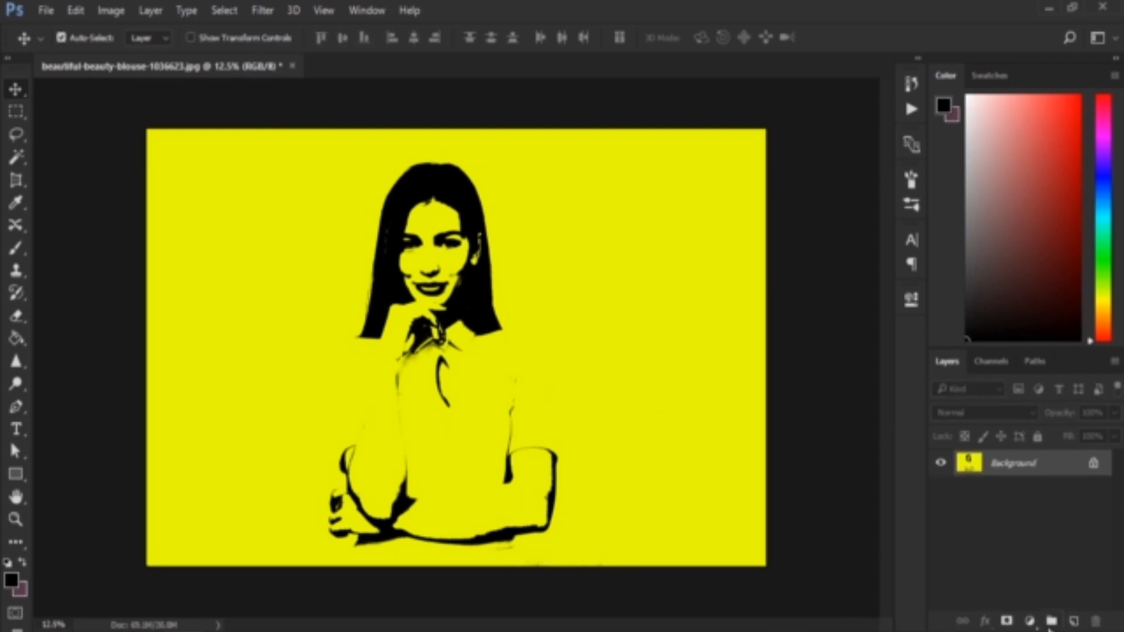
click(1073, 620)
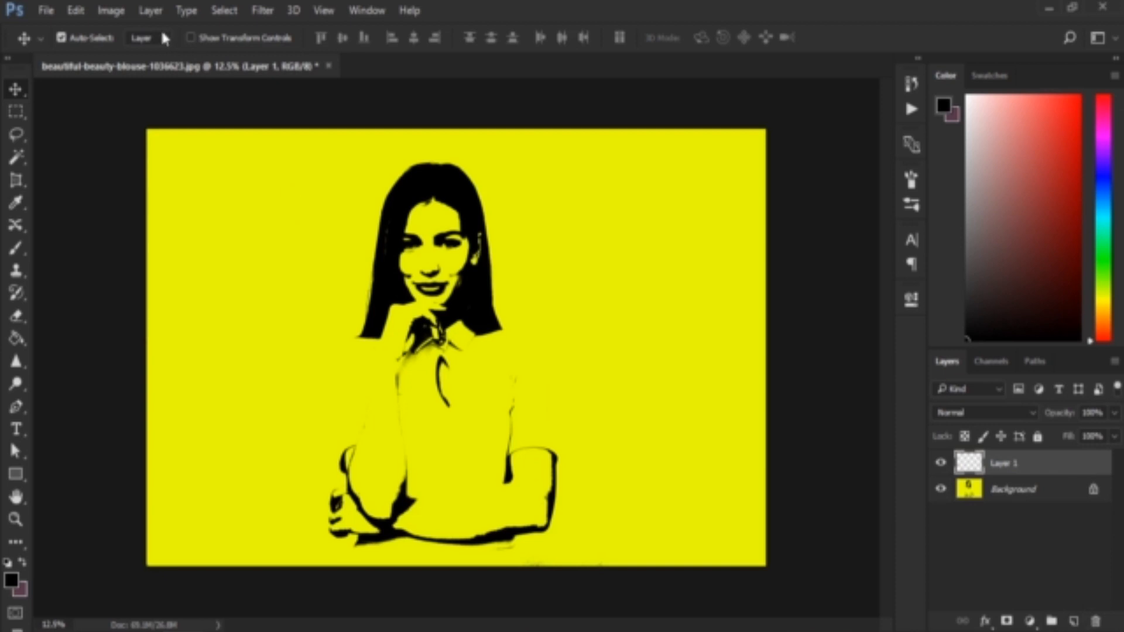
- Fill the new layer with the Stone pattern in Normal mode at 100% opacity, and switch to the Move tool
click(73, 11)
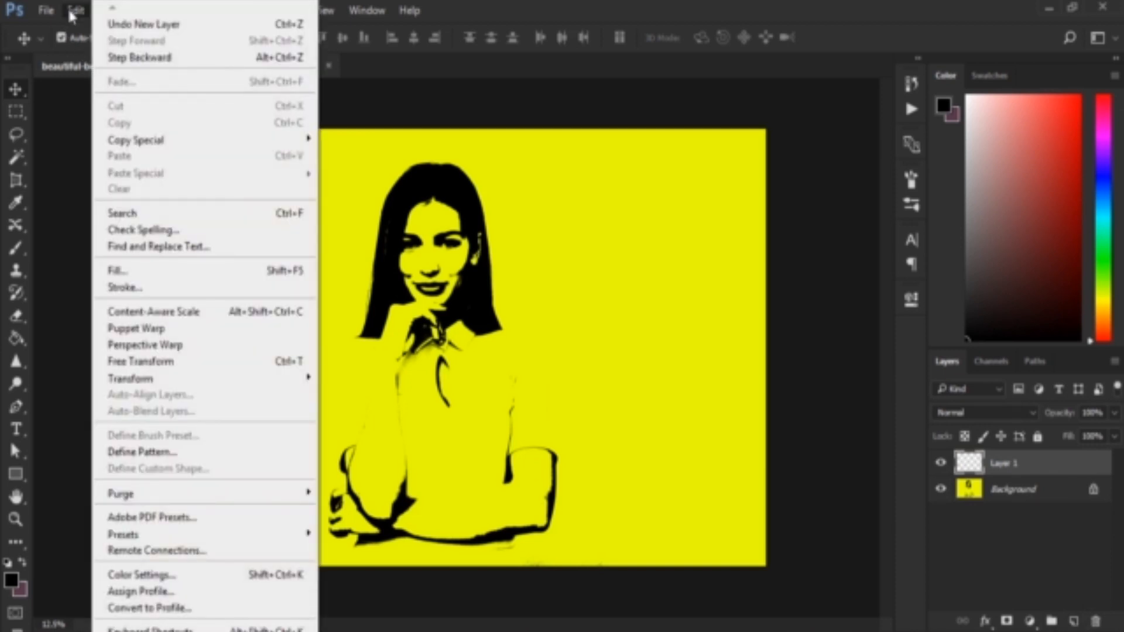
click(269, 272)
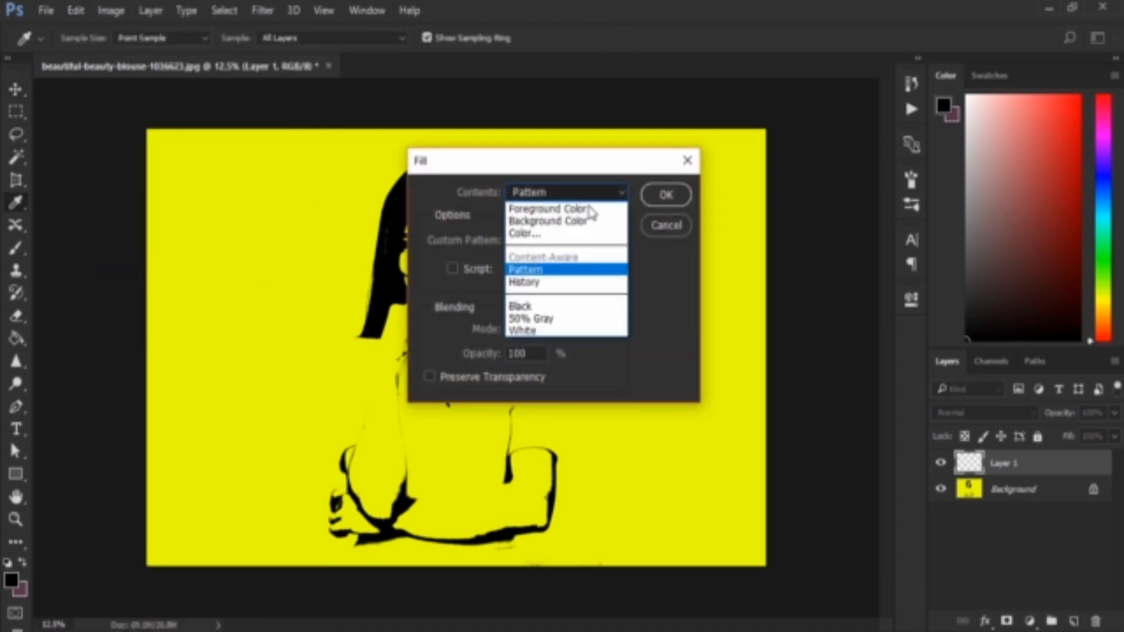
click(596, 272)
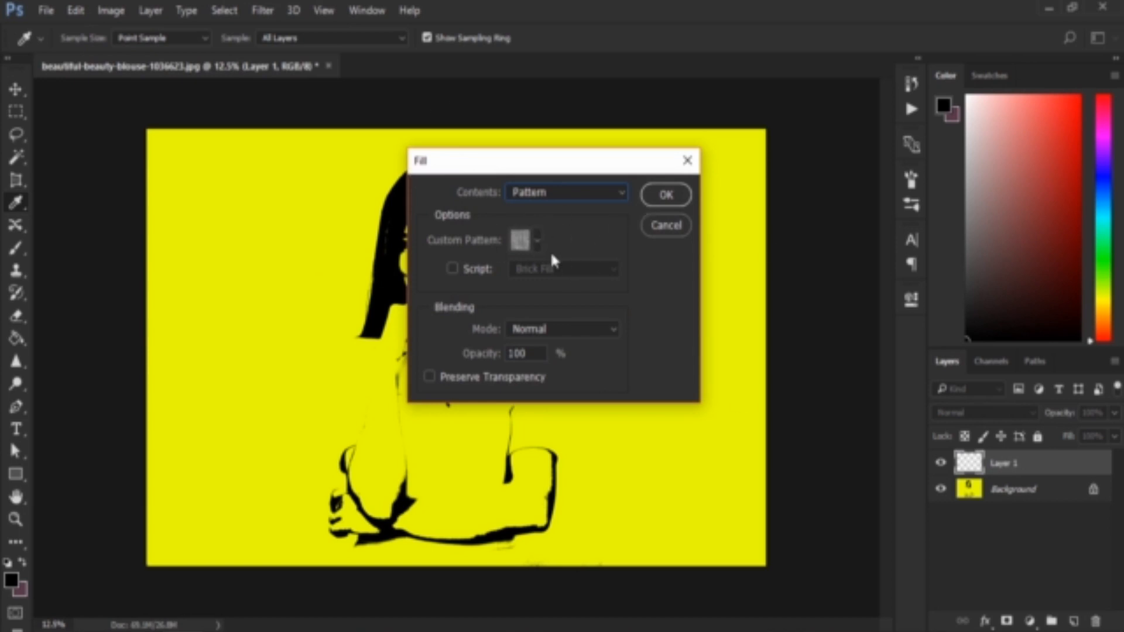
click(536, 240)
click(518, 291)
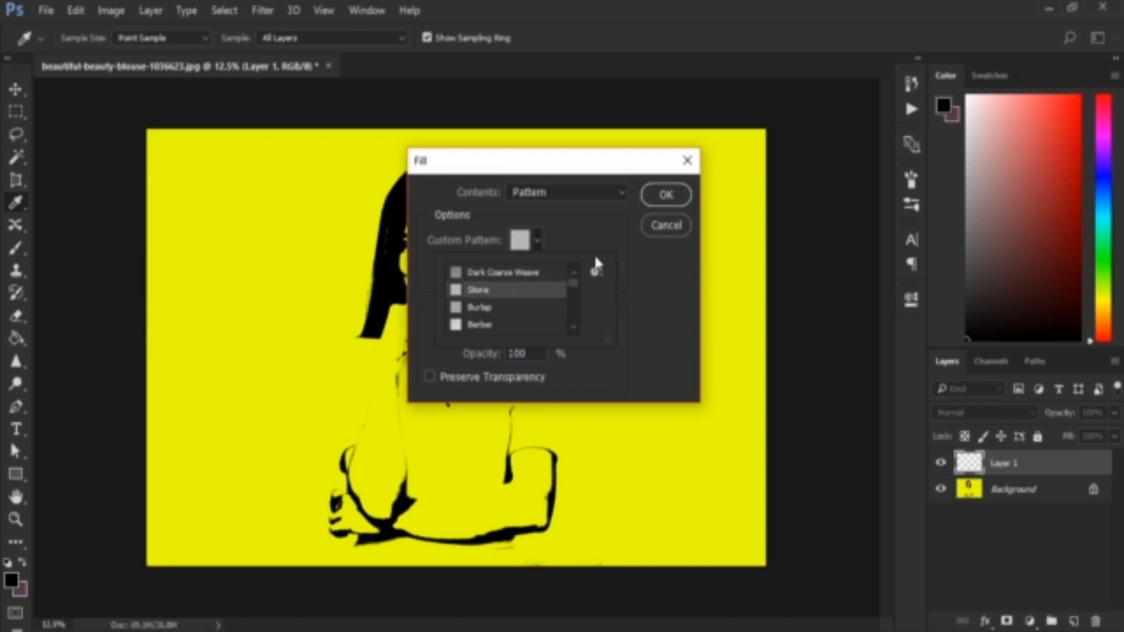
click(587, 232)
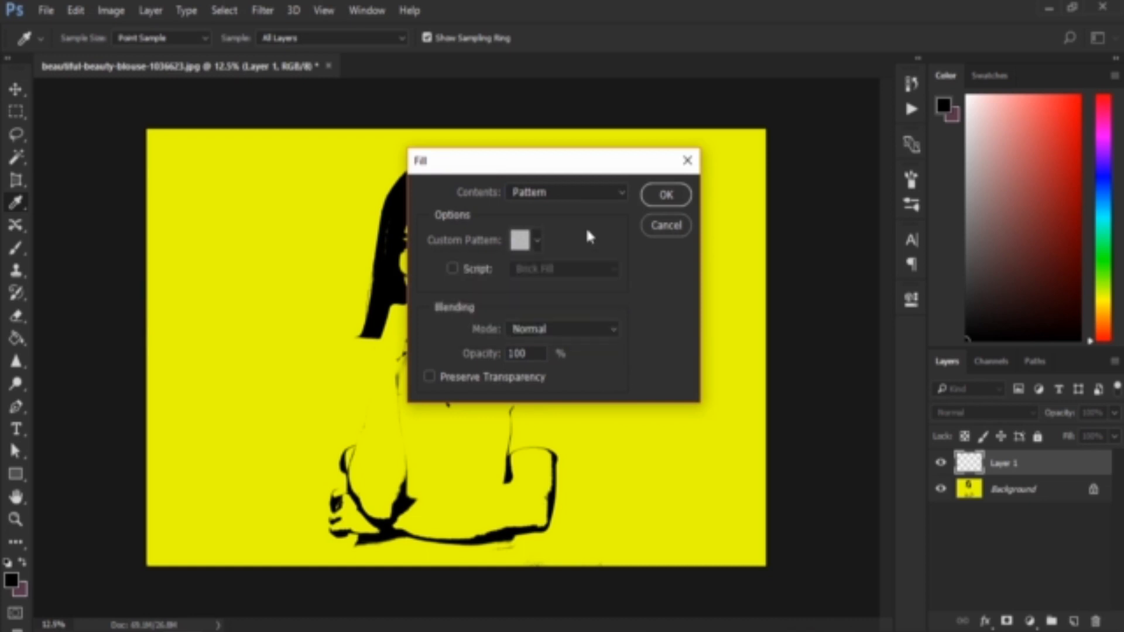
click(577, 329)
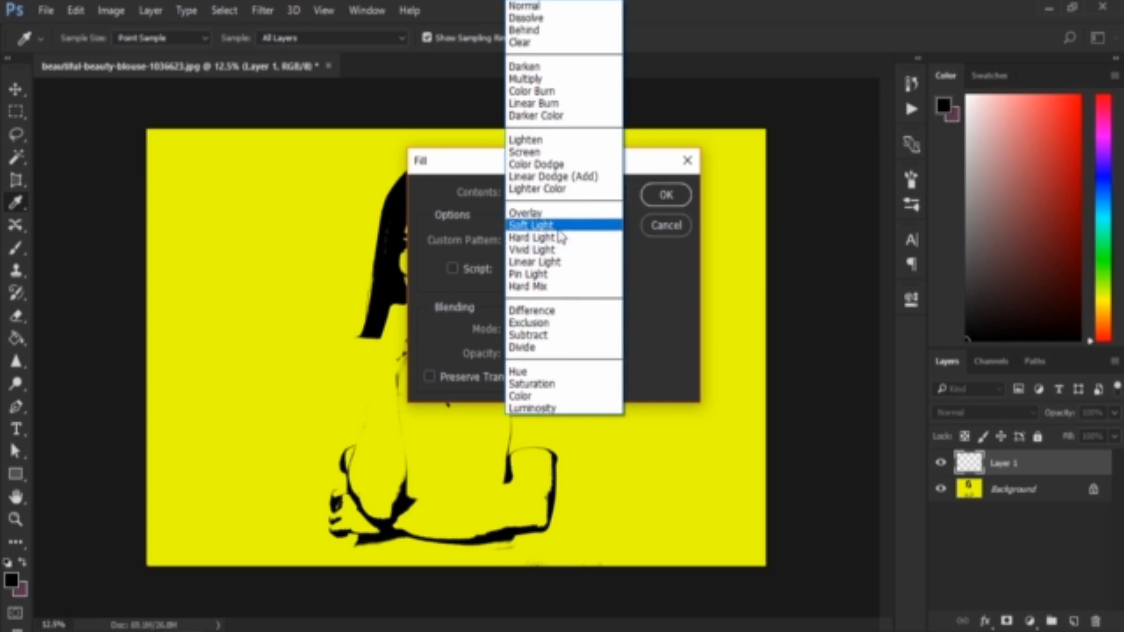
click(639, 294)
click(668, 196)
key(v)
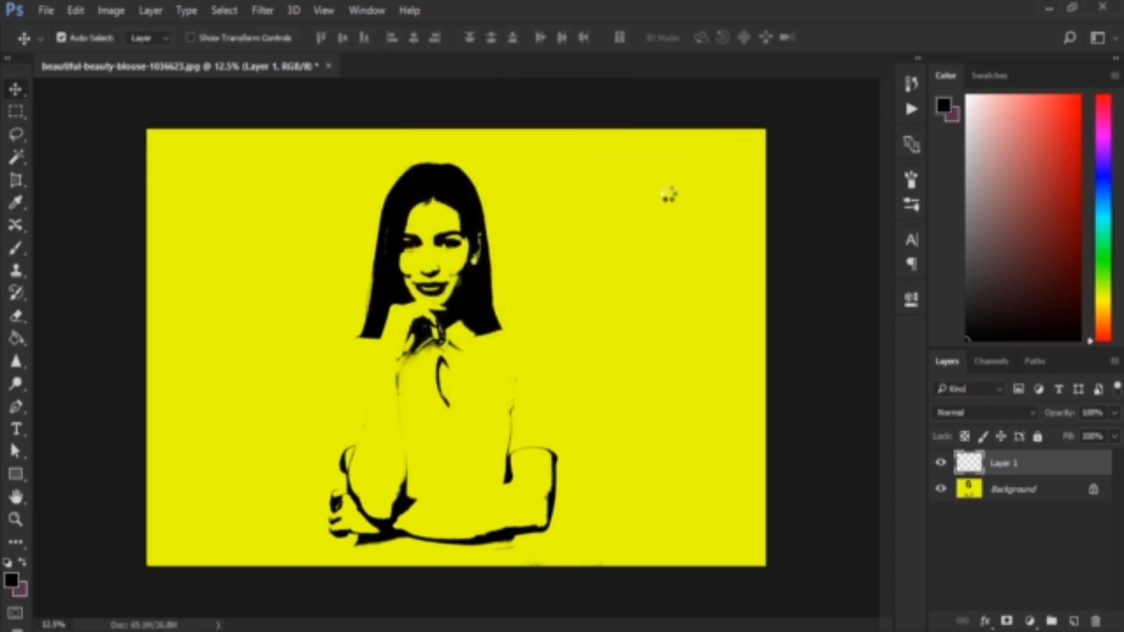
- Set the pattern layer's blend mode to Soft Light and toggle its visibility off and on to compare the effect
click(996, 414)
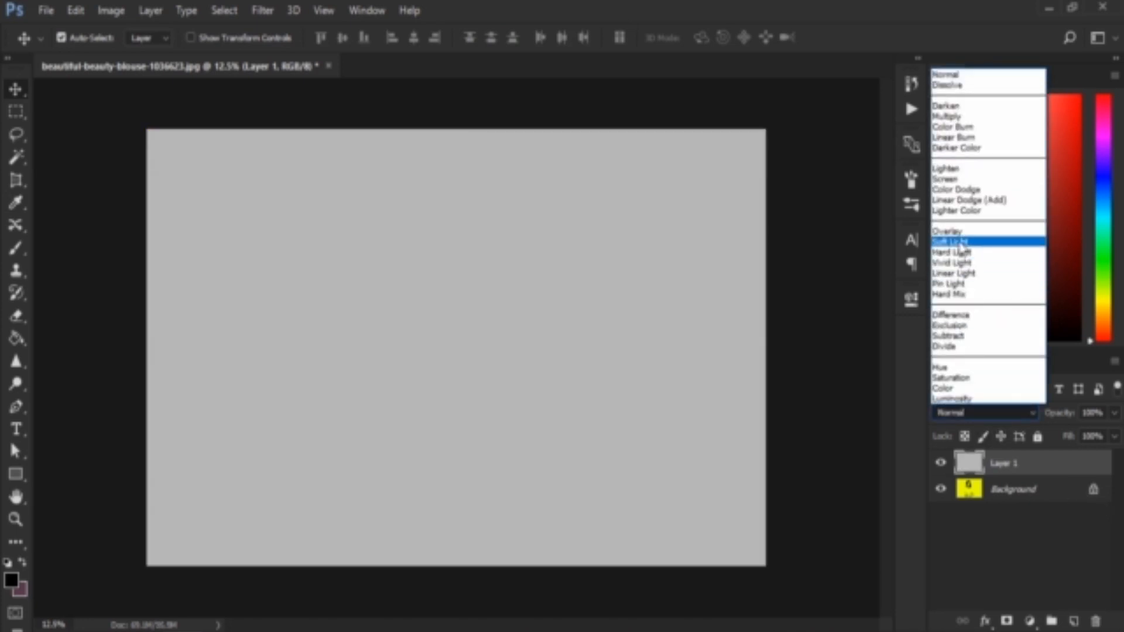
click(960, 242)
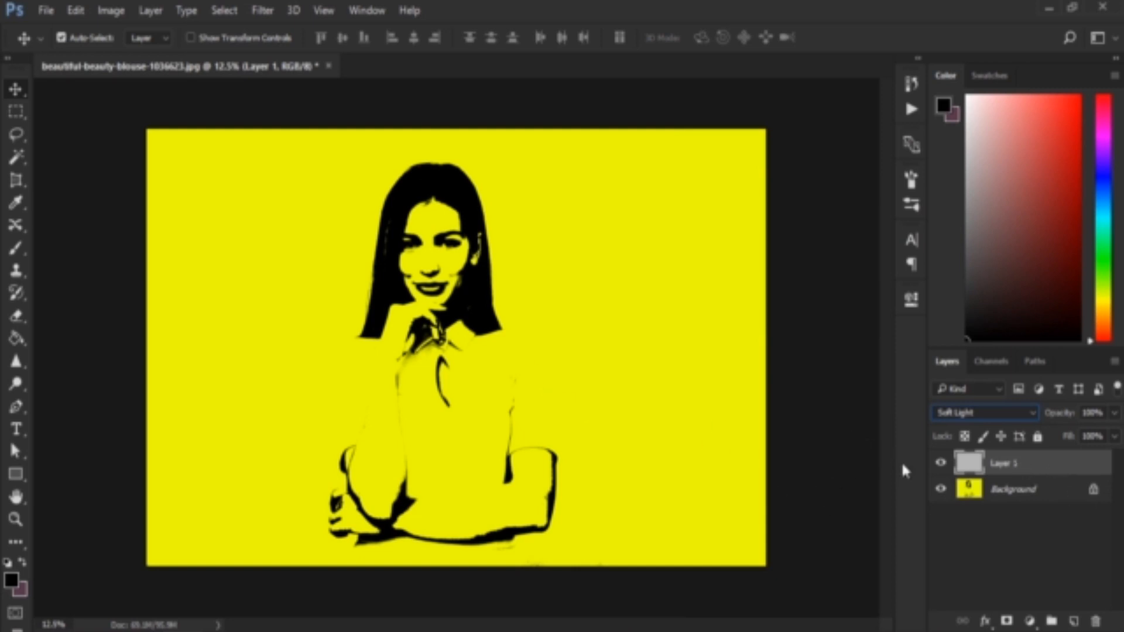
click(940, 464)
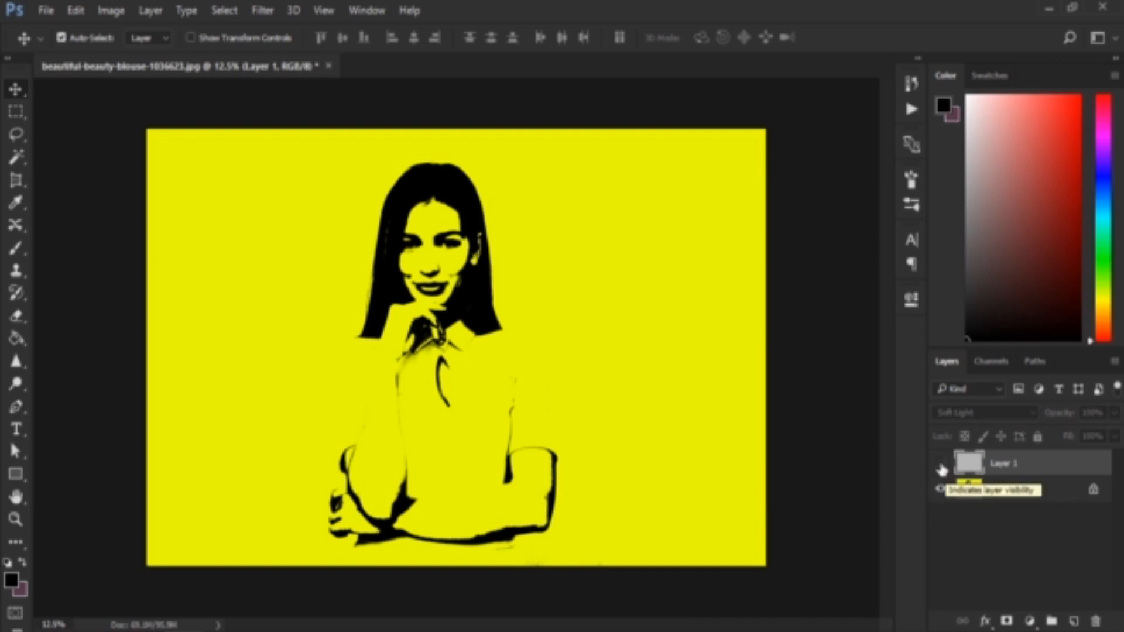
click(941, 463)
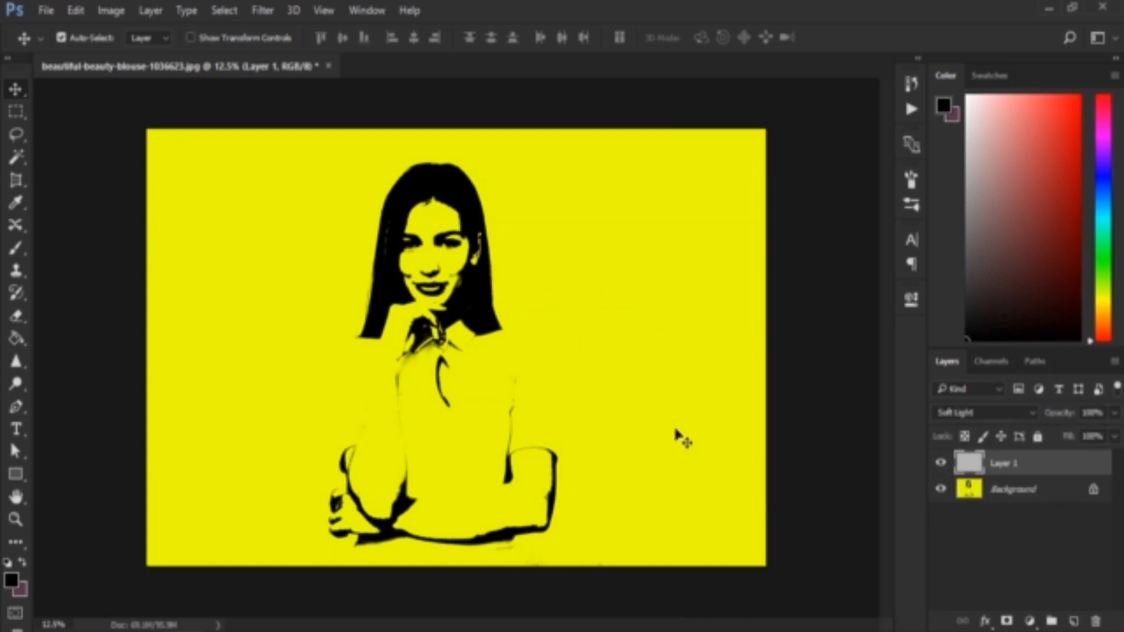
click(1029, 621)
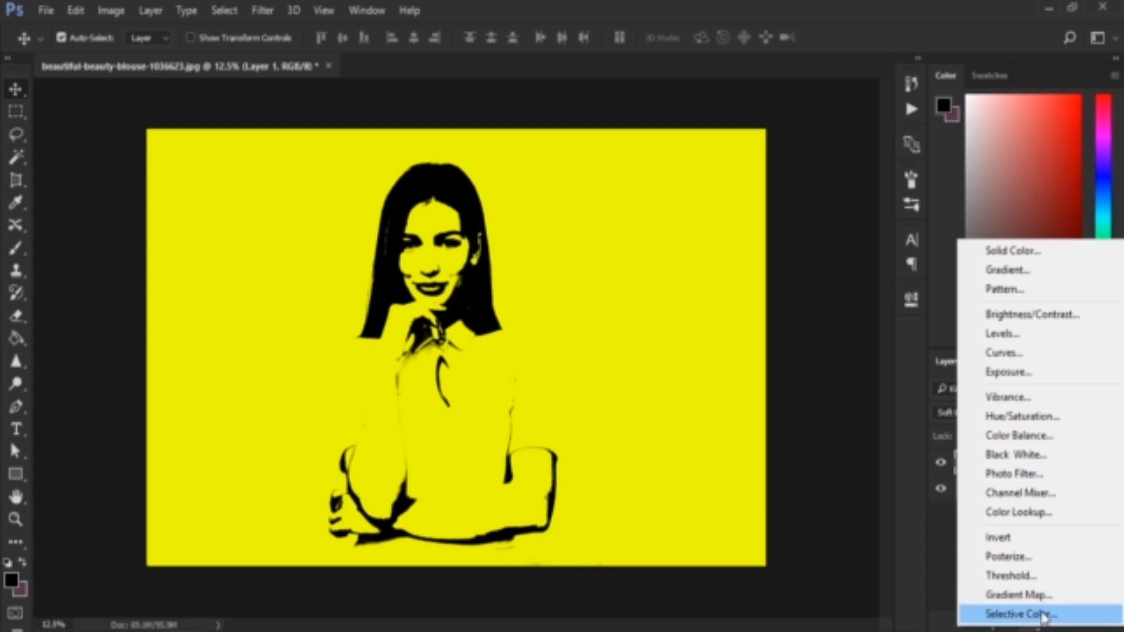
click(939, 554)
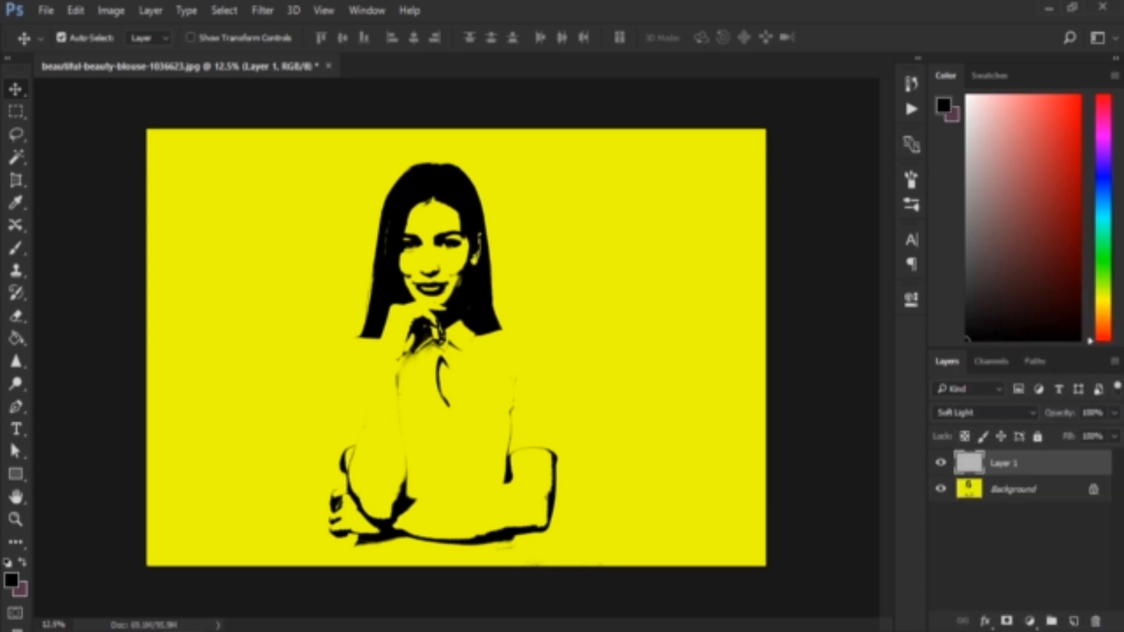